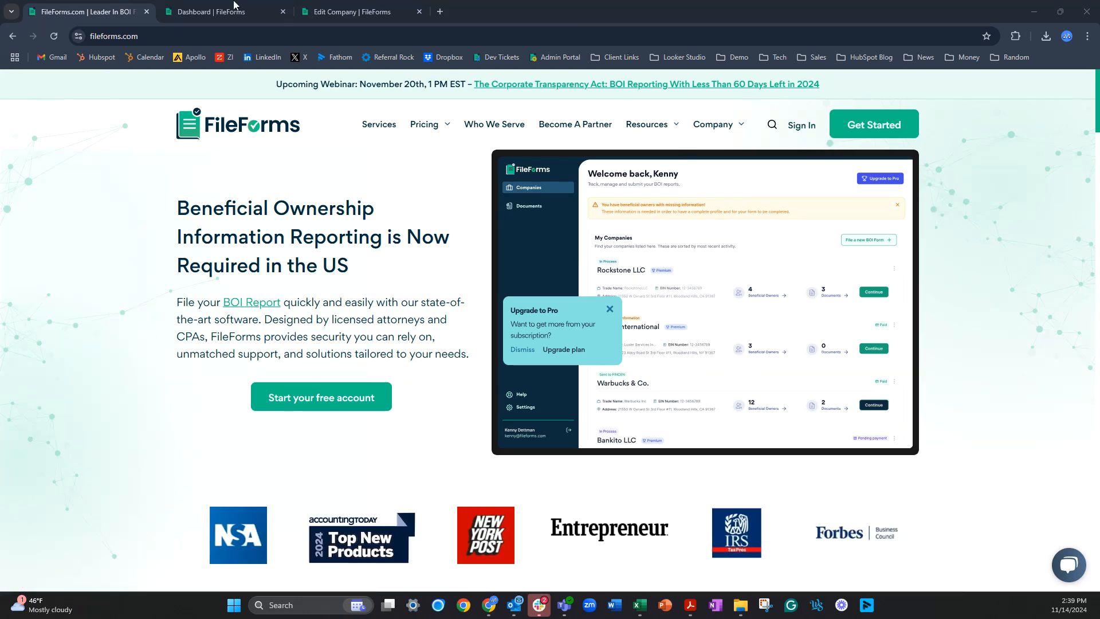
- From the FileForms dashboard, view the CSV bulk-import option for filing a new BOI report and cancel it
click(227, 12)
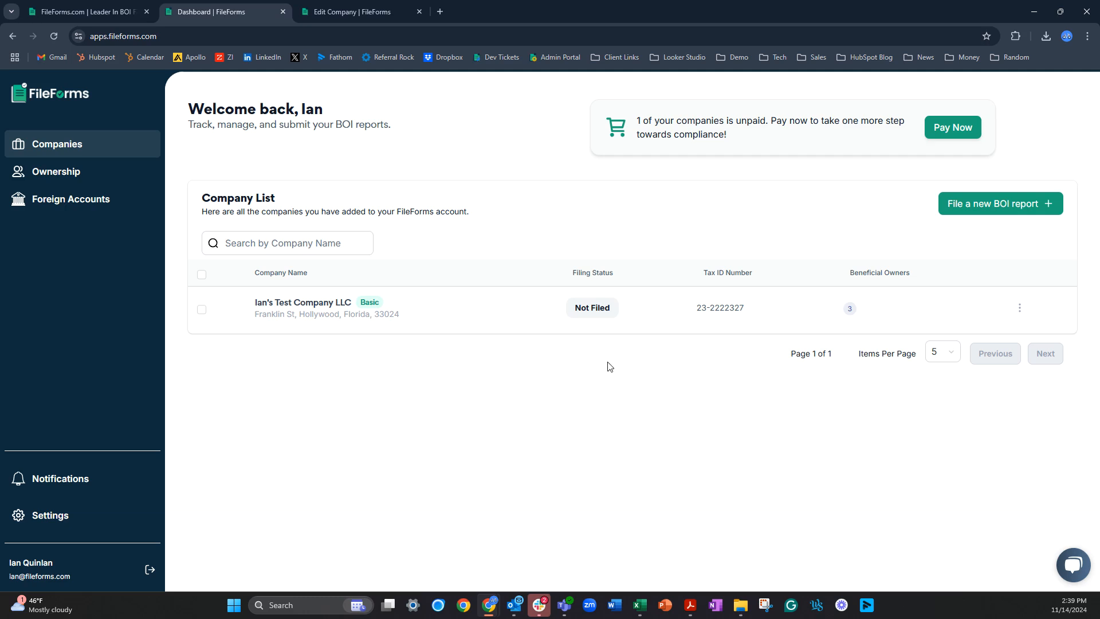
click(1006, 206)
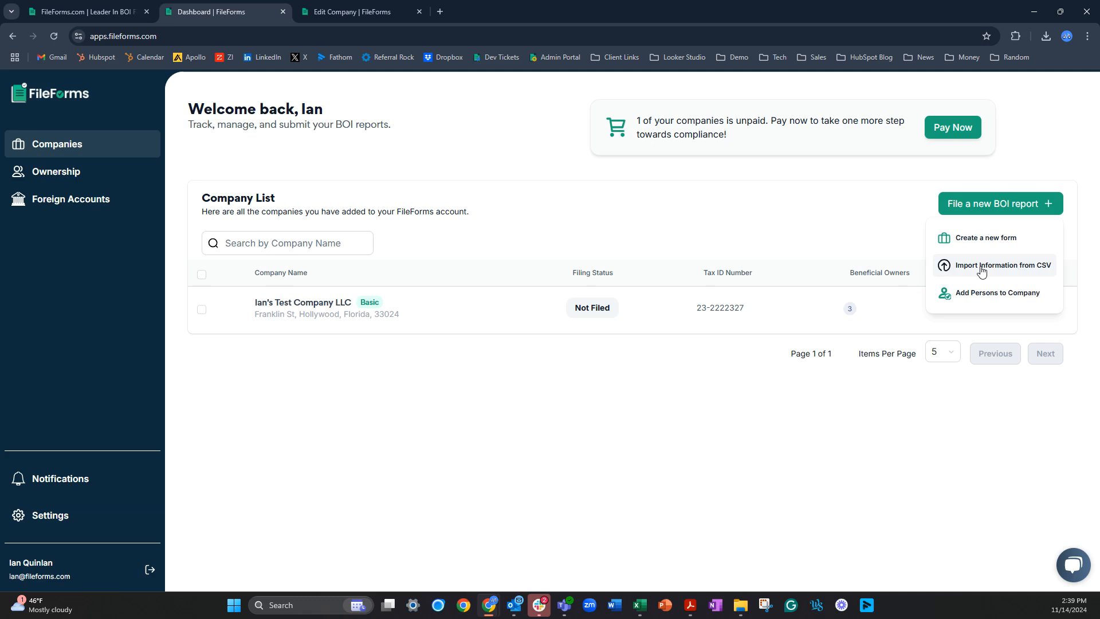
click(982, 272)
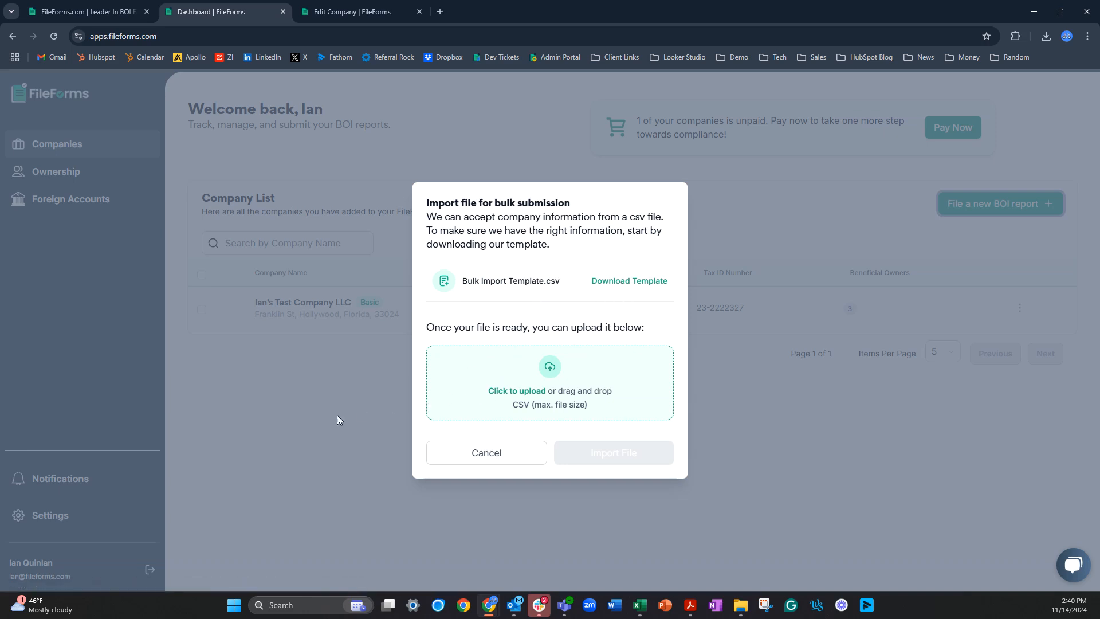
click(480, 454)
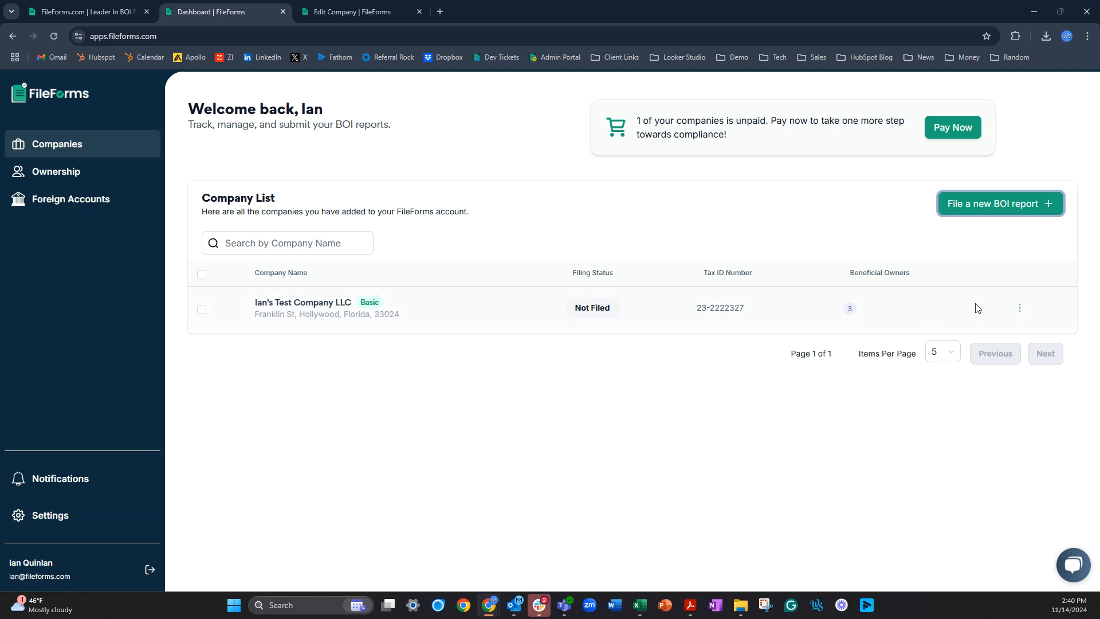
- View the company list's items-per-page choices and the actions available for the listed test company
click(946, 351)
click(938, 427)
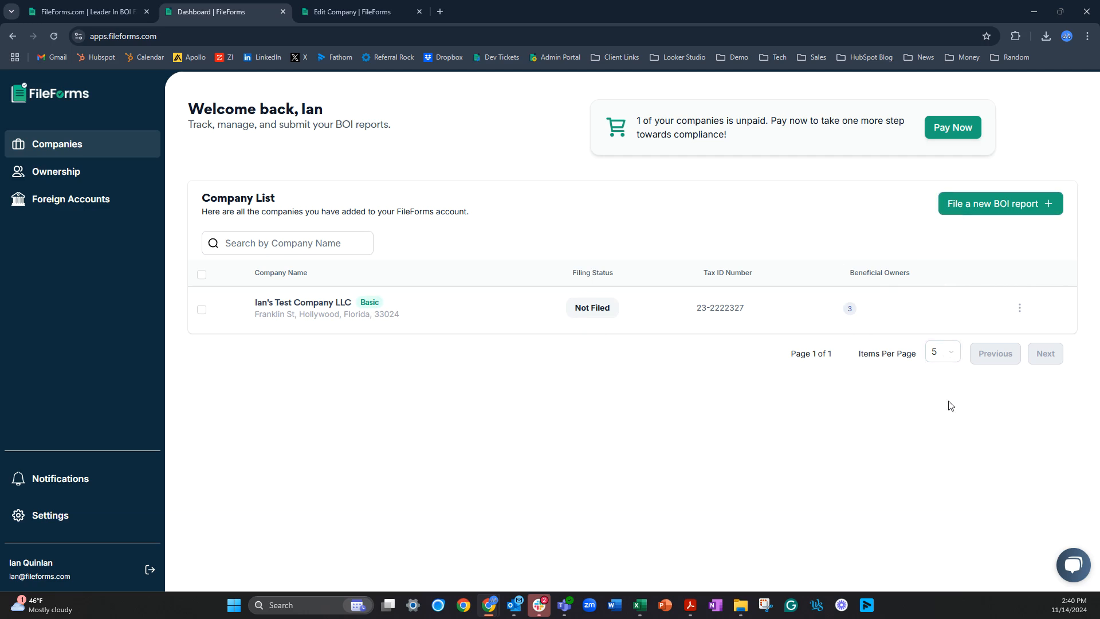
click(1019, 307)
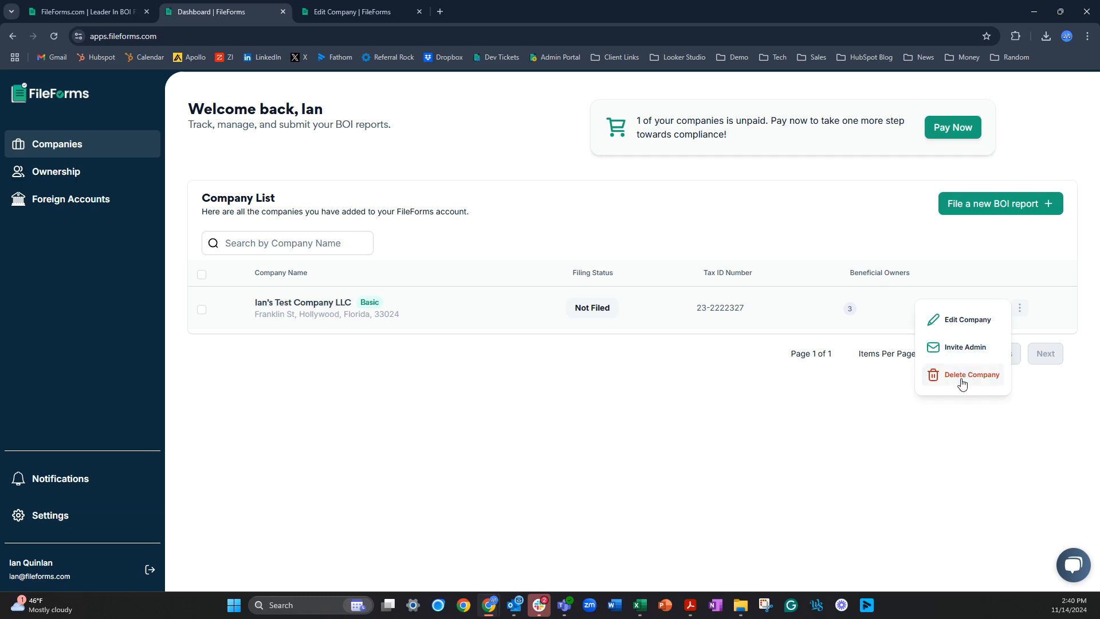
click(459, 396)
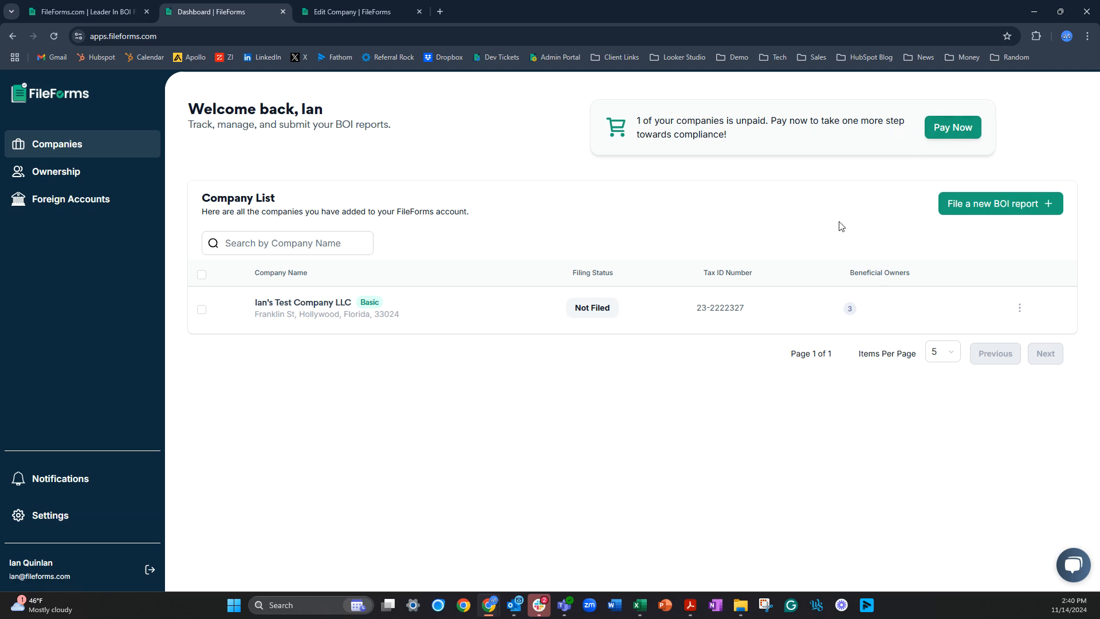
- Open the listed test company's filing at the Company Details stage and go through its company information
click(314, 304)
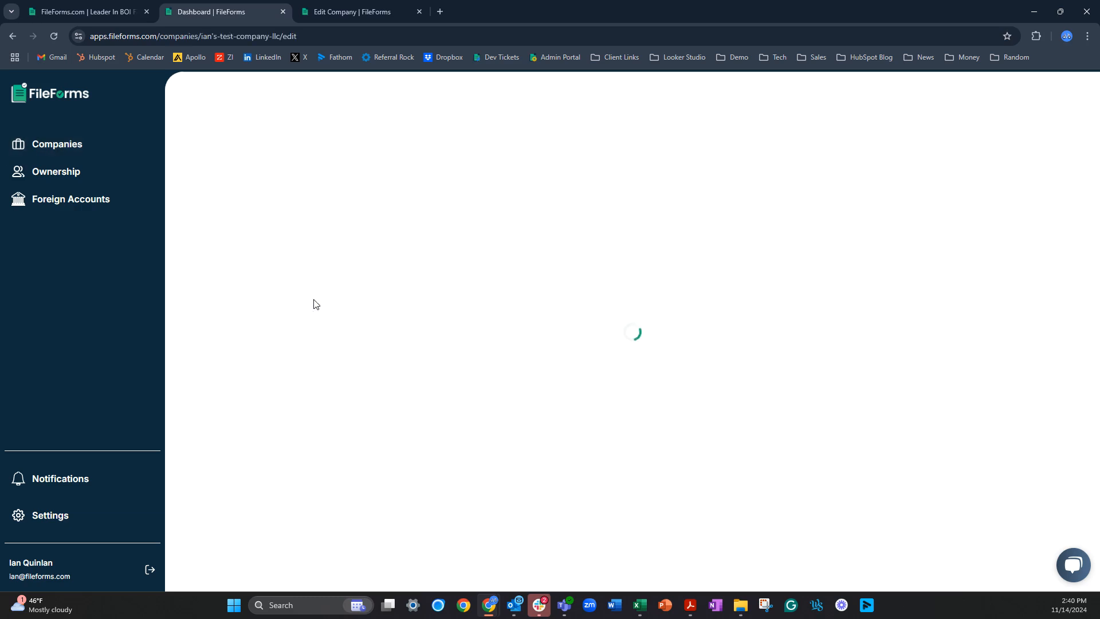
click(427, 167)
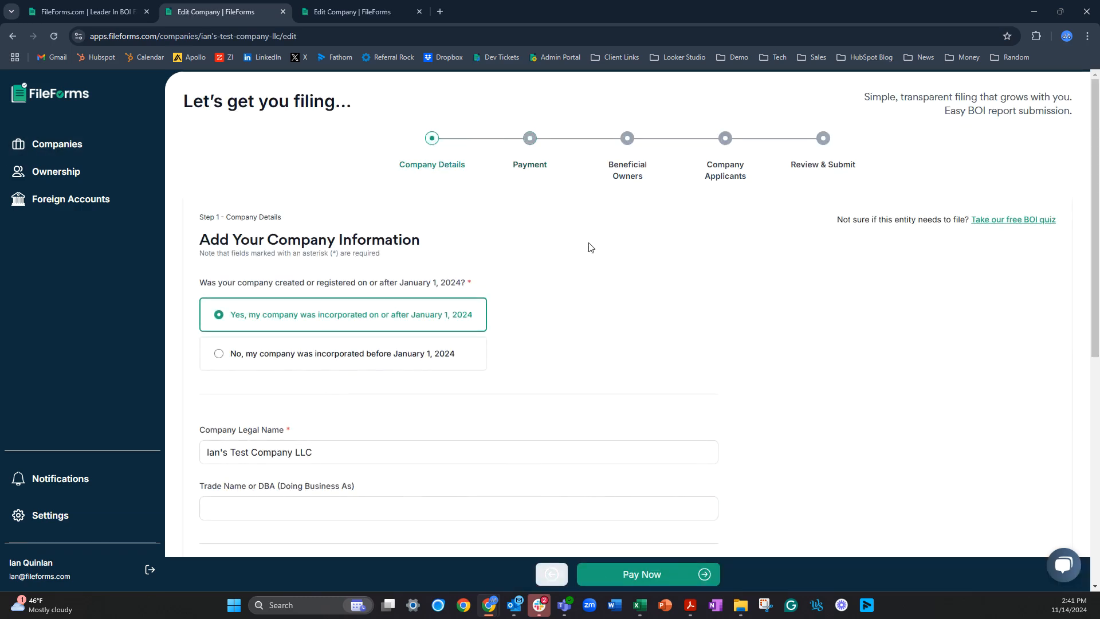
scroll(586, 245, down, 1)
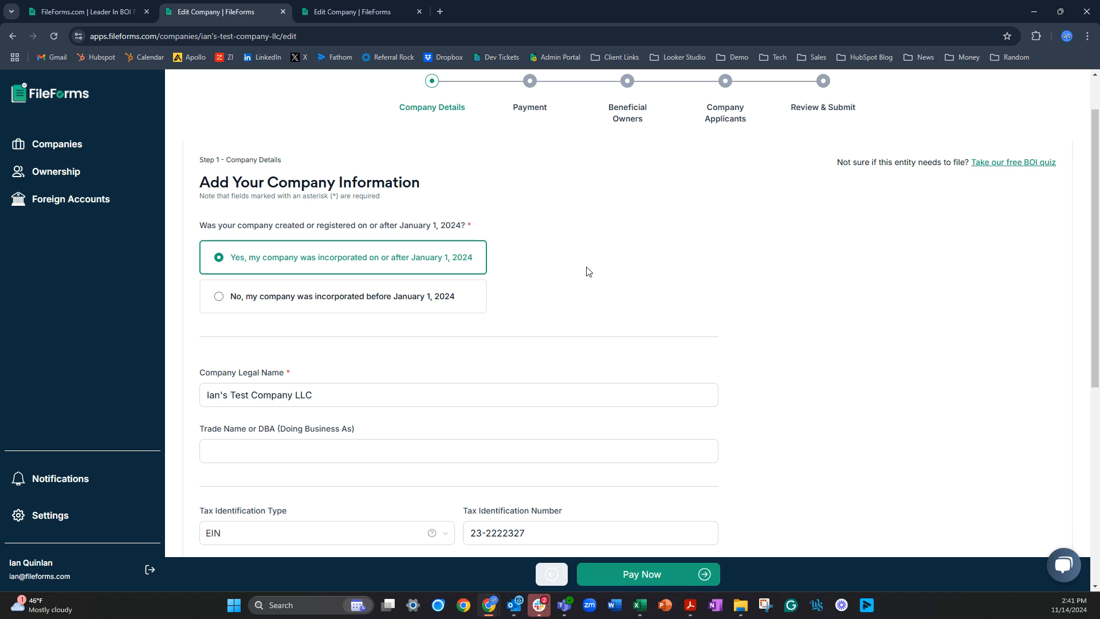
scroll(582, 270, down, 5)
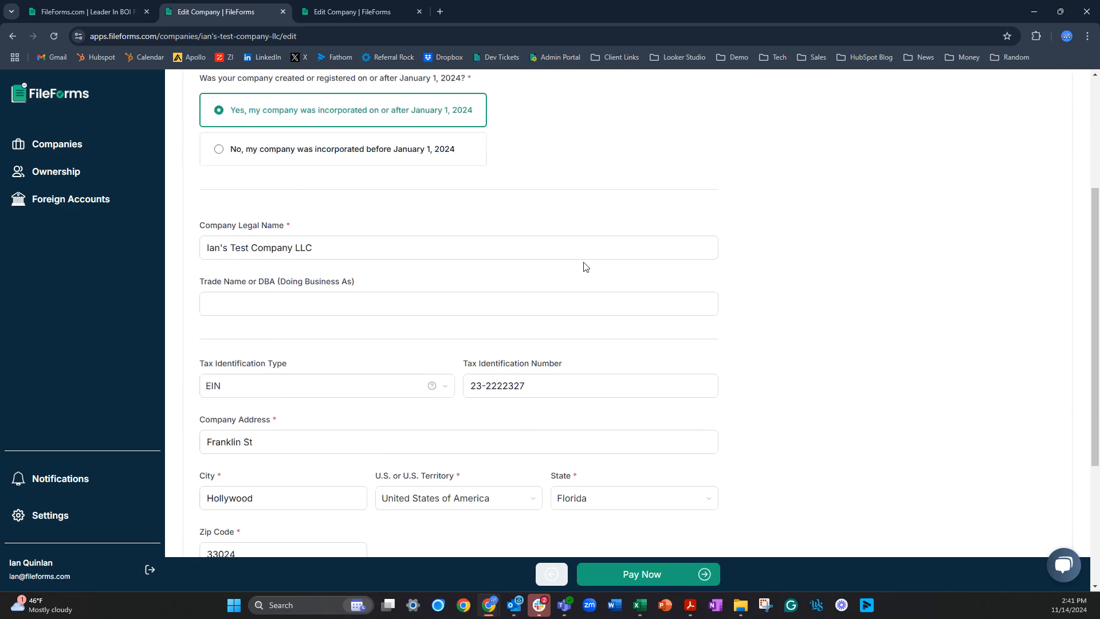
- View the tax identification type options and re-enter the last digit of the company's tax identification number
click(276, 245)
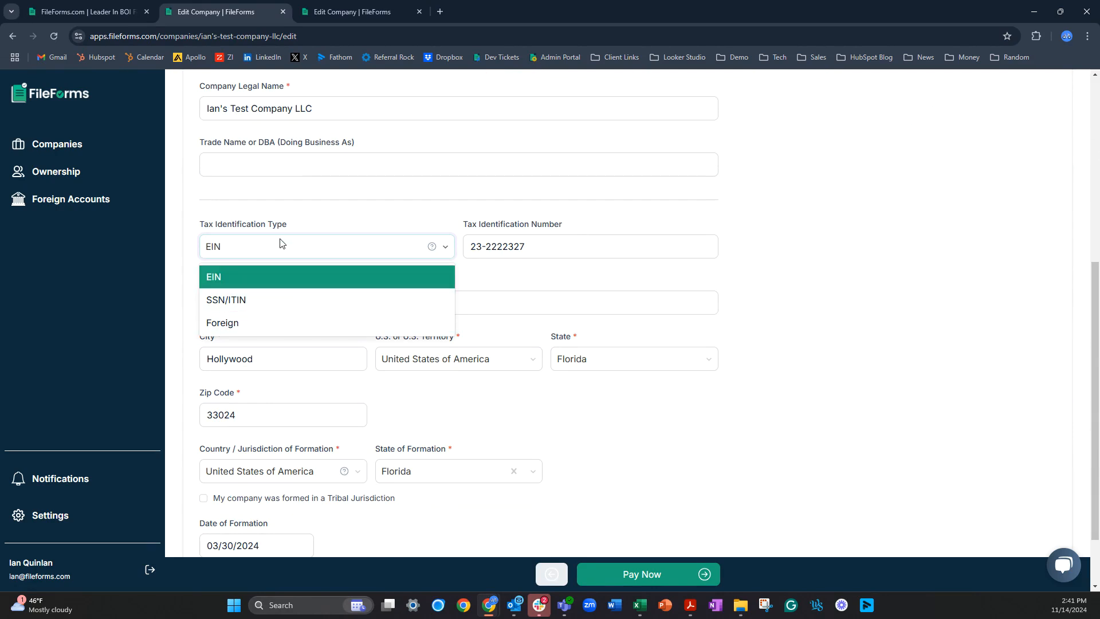
click(541, 241)
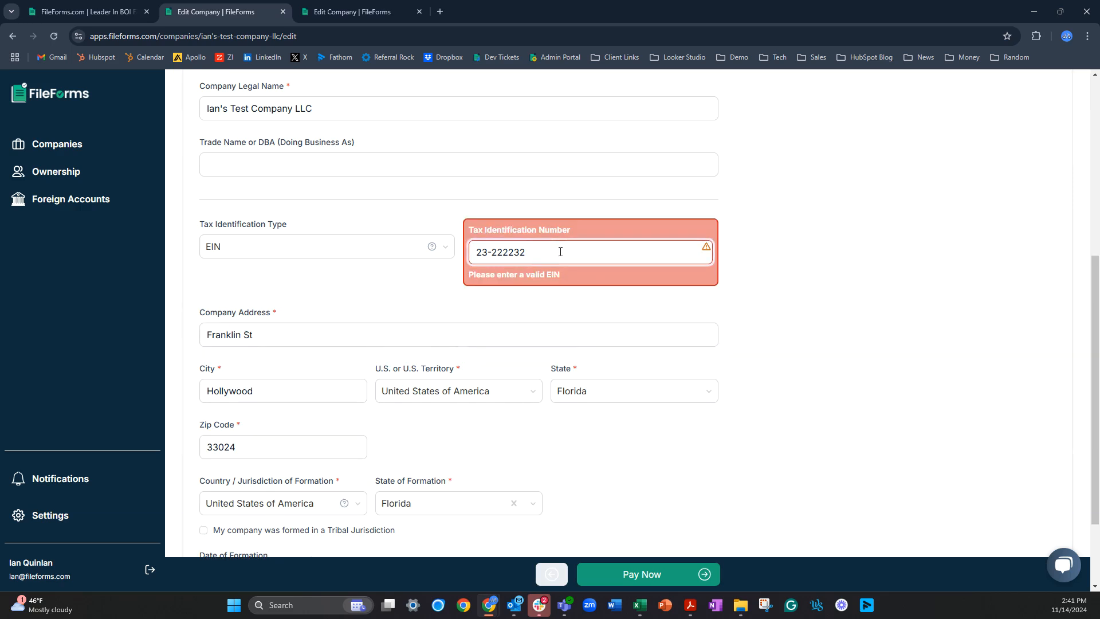
text(7)
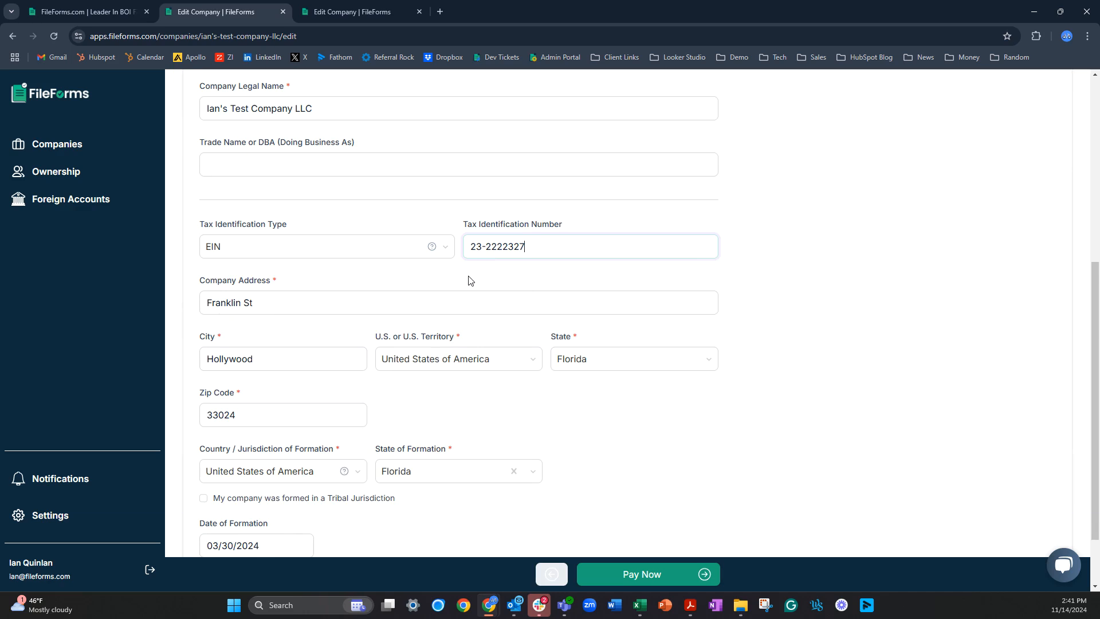
- Replace the company address with a new street address, using the first suggested match to fill in the remaining address fields
click(295, 309)
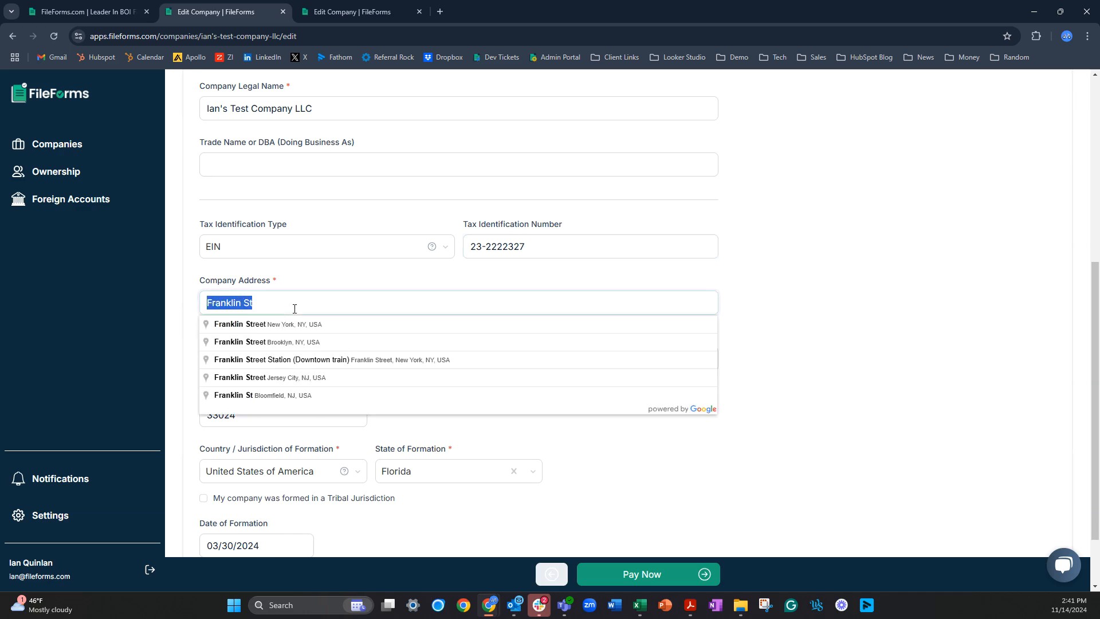
text(33 frank)
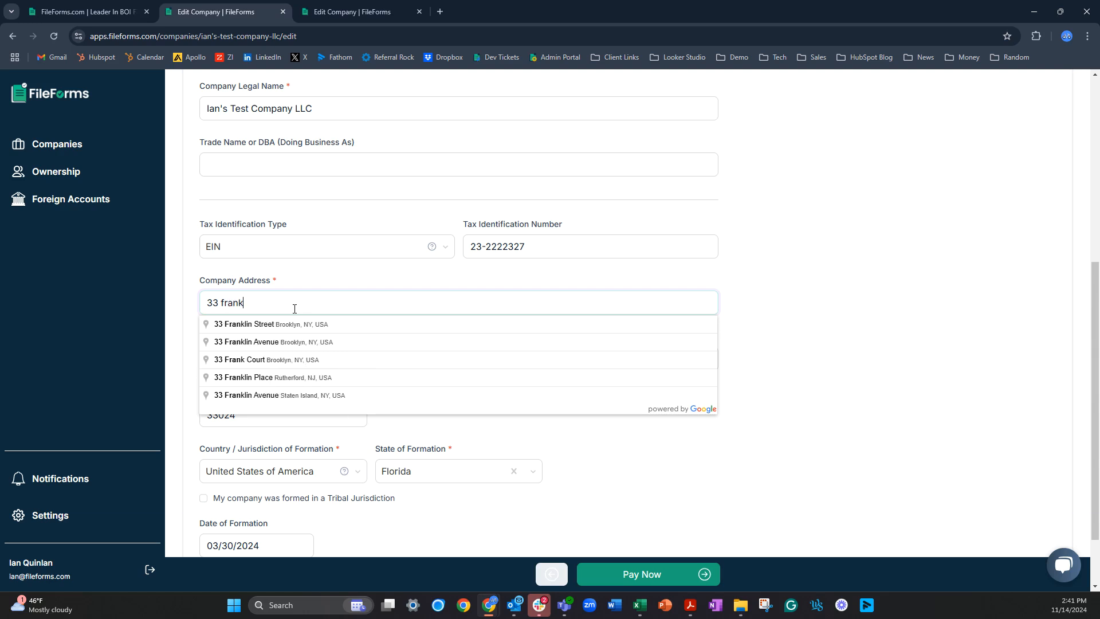
click(286, 325)
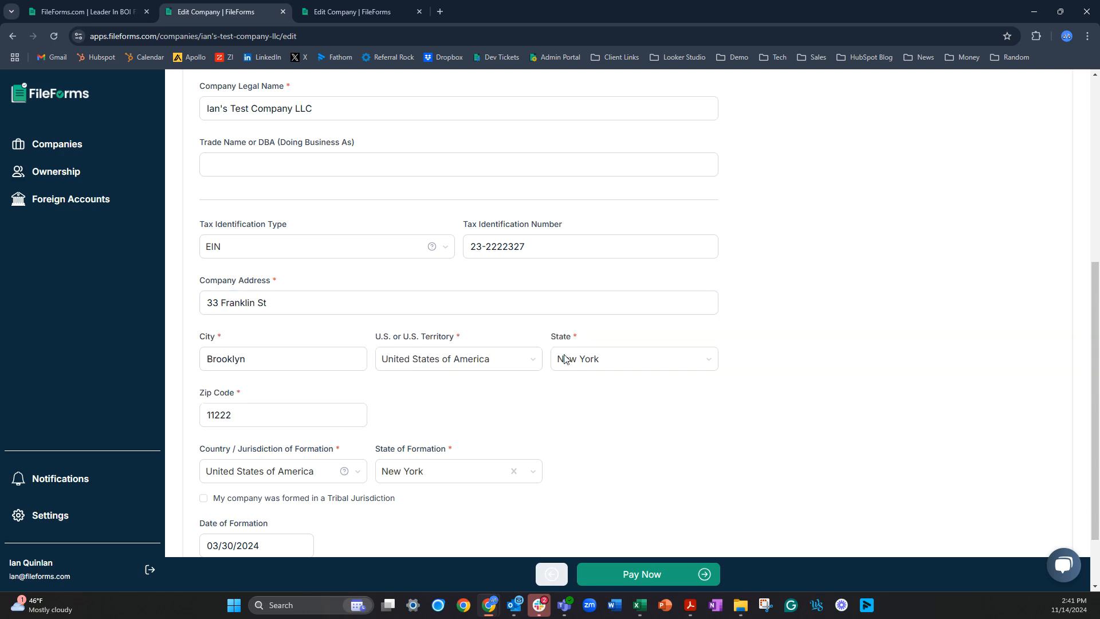
- Open the help chat to view its article search and conversations, and close it again
scroll(432, 384, down, 1)
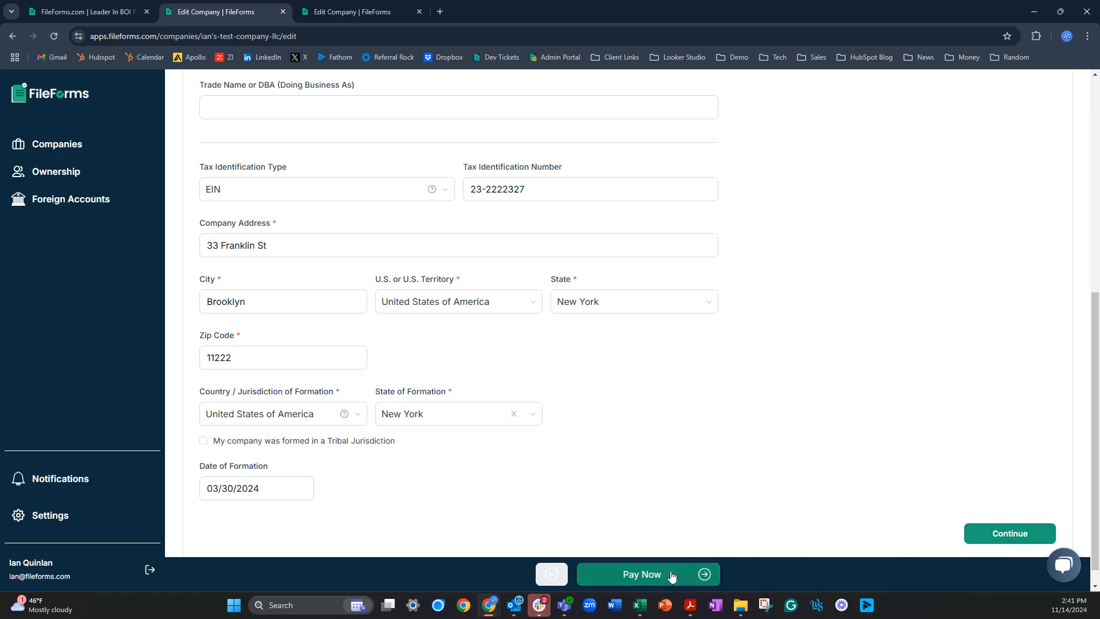
click(1064, 564)
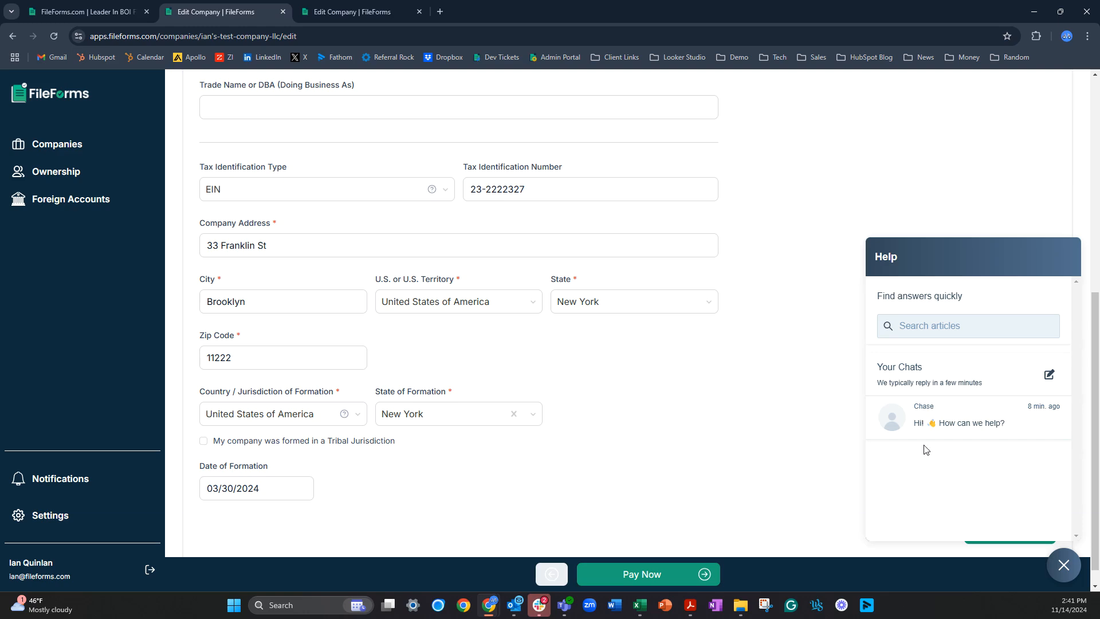
click(1062, 561)
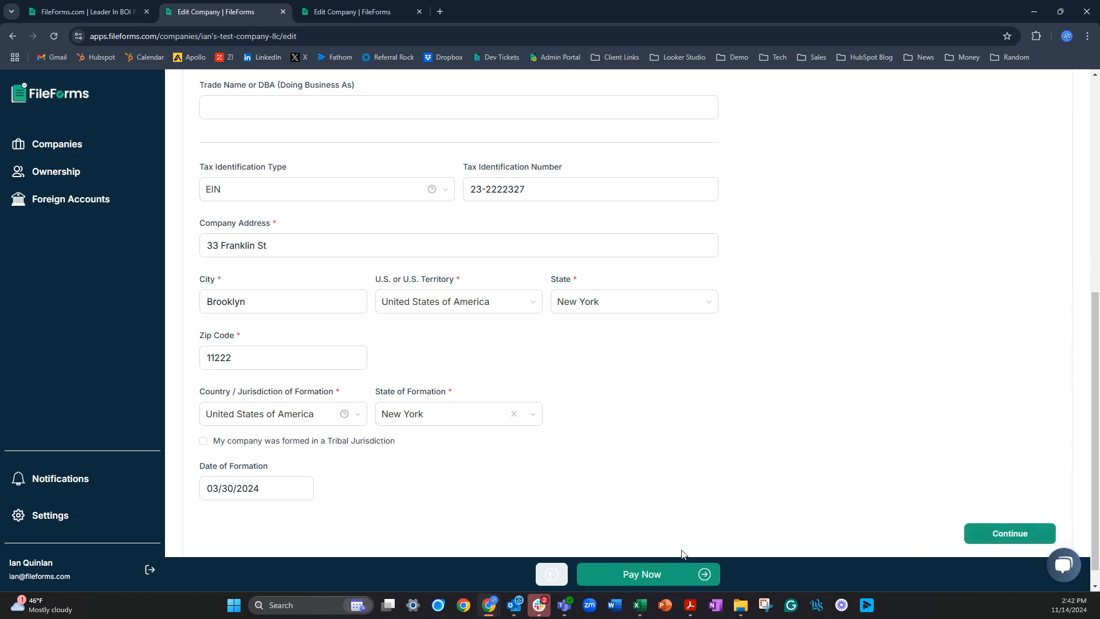
- Continue to the payment stage and compare the one-time filing, unlimited filing subscription and custom BOI memorandum offers
click(678, 573)
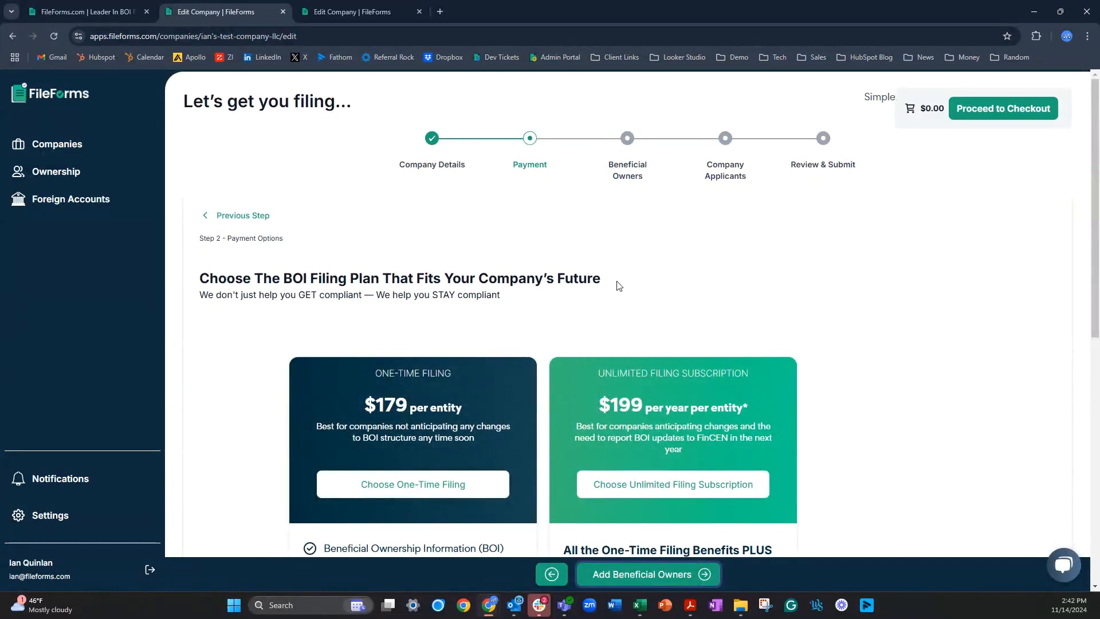
scroll(617, 275, down, 4)
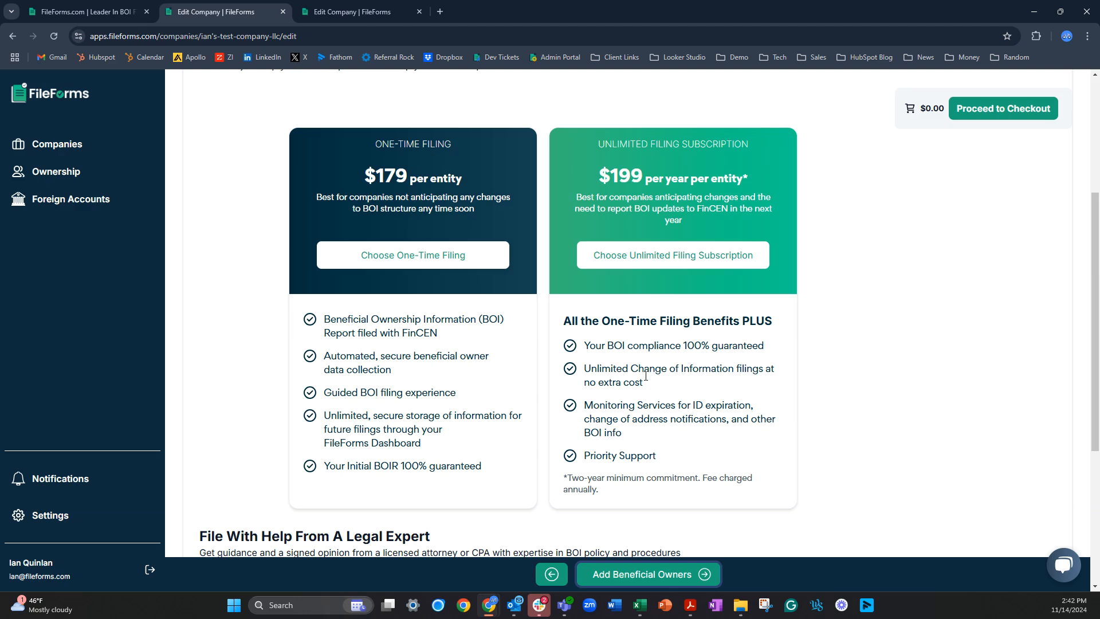
scroll(657, 391, down, 4)
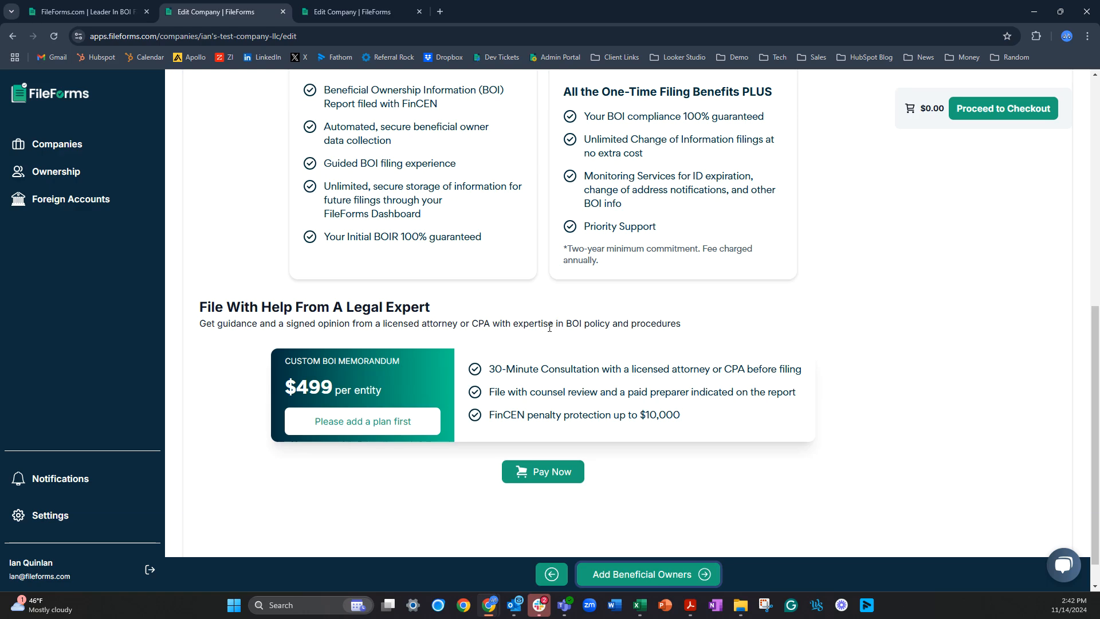
scroll(647, 325, up, 5)
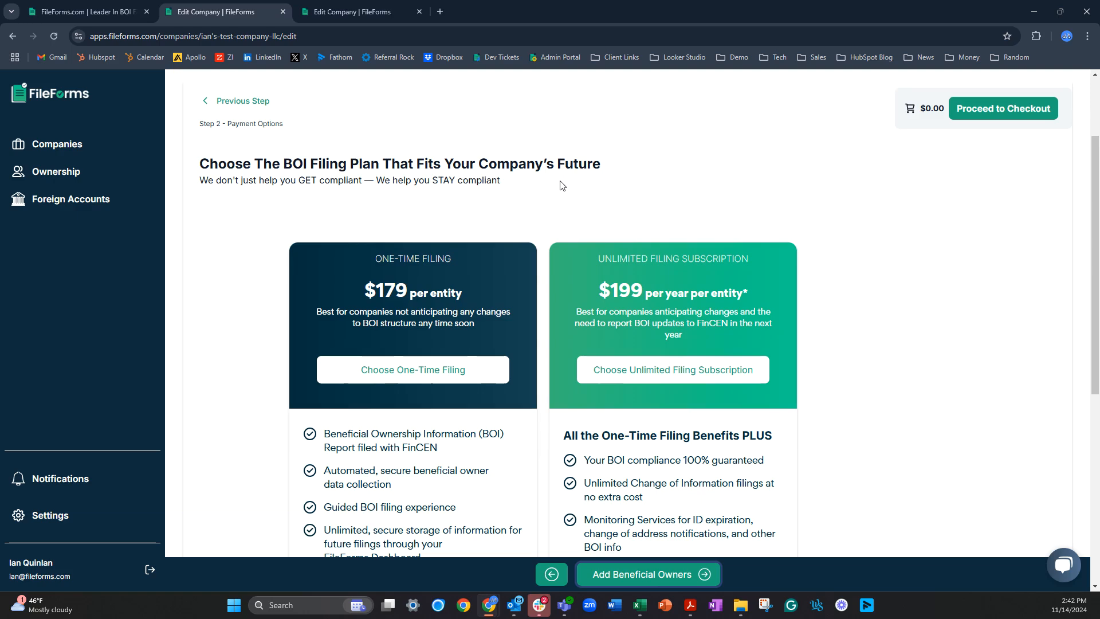
scroll(560, 184, up, 2)
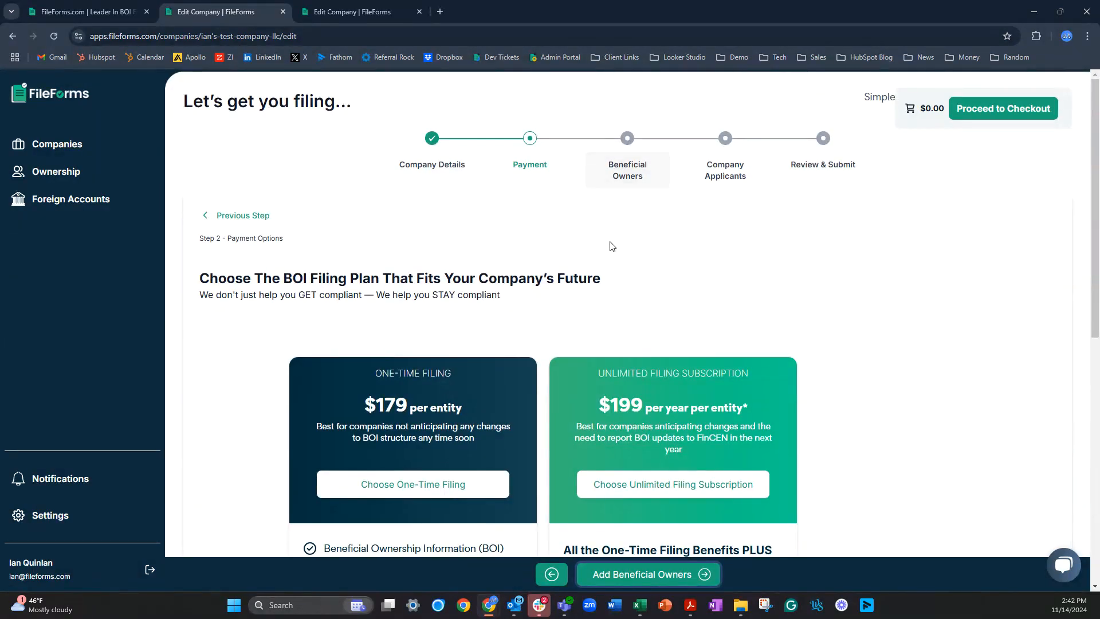
scroll(678, 201, down, 4)
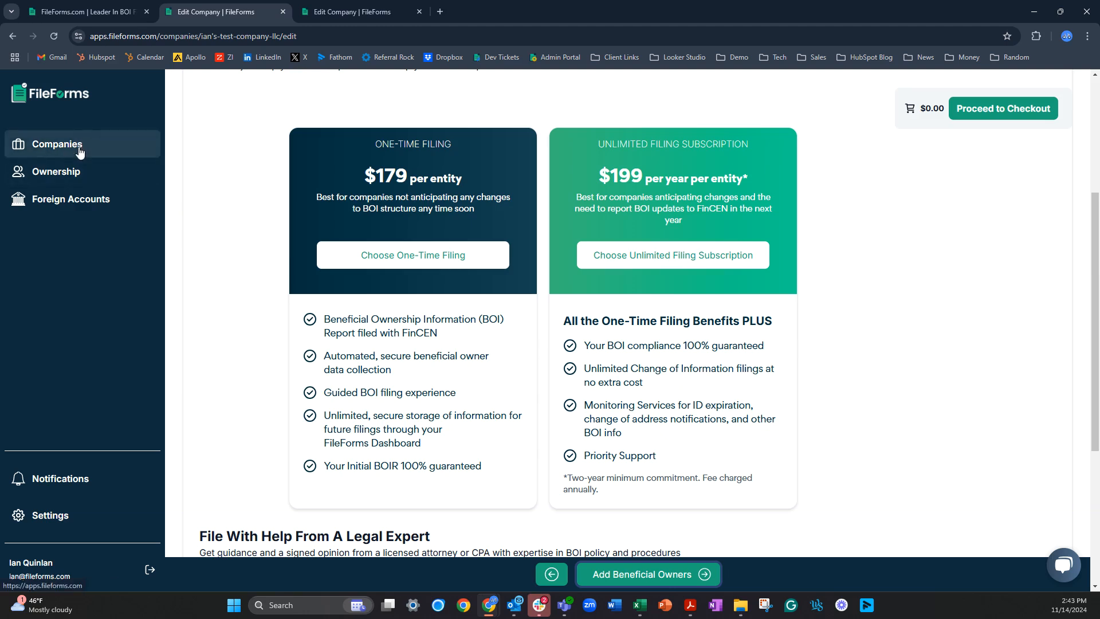
scroll(676, 362, up, 4)
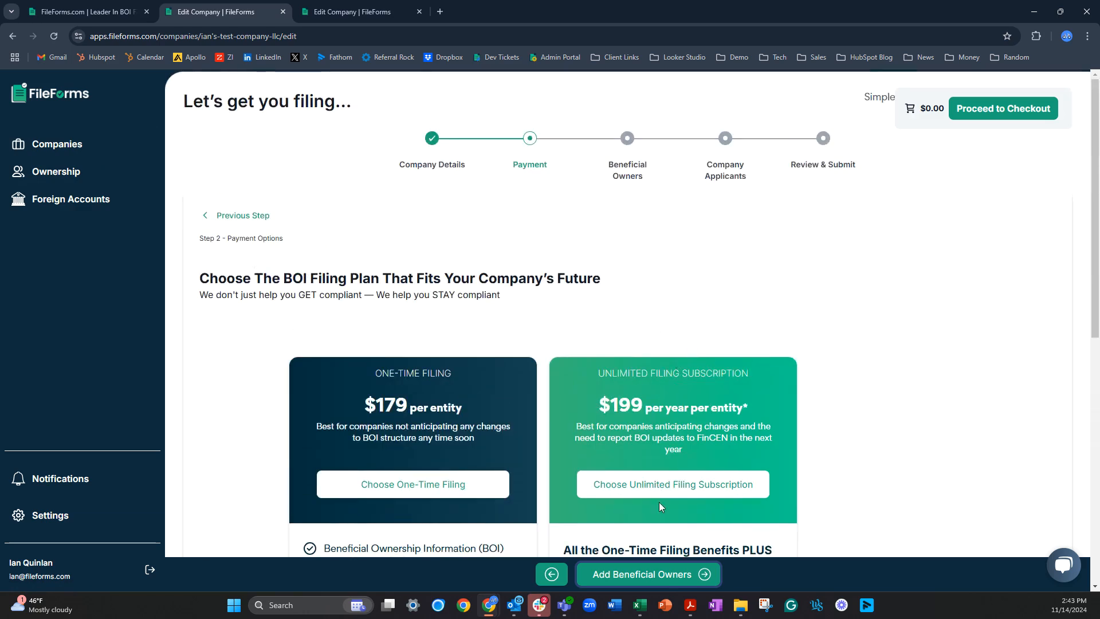
- Continue to the beneficial owners stage and open the personal details of the second listed owner for editing
click(660, 584)
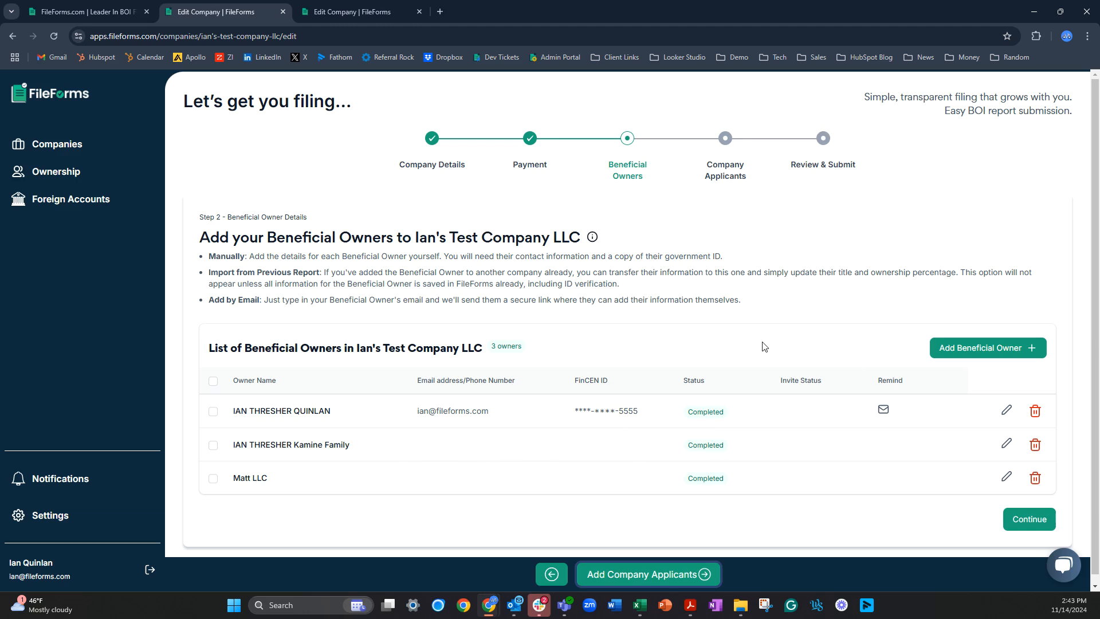
click(1006, 445)
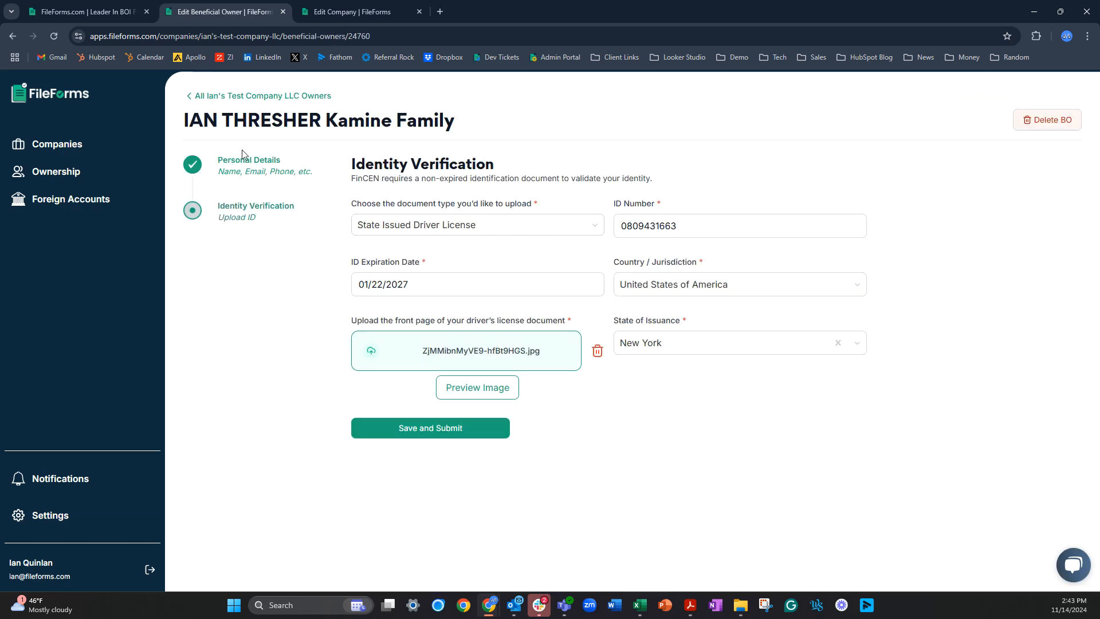
click(248, 167)
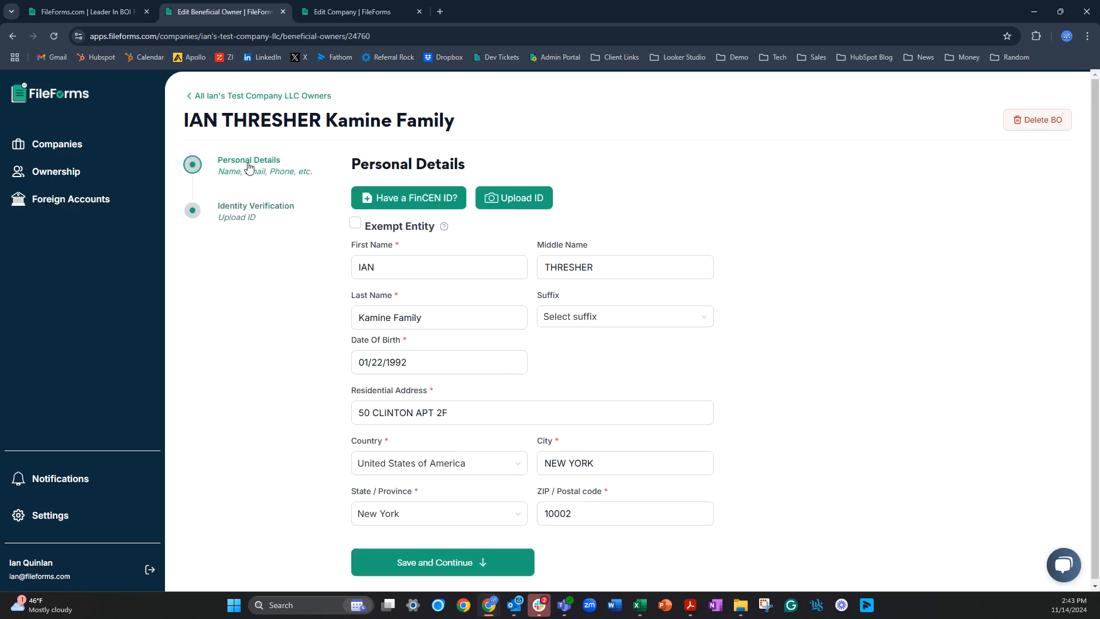
- View the option for adding the beneficial owner by ID photo and close it without uploading a file
click(518, 208)
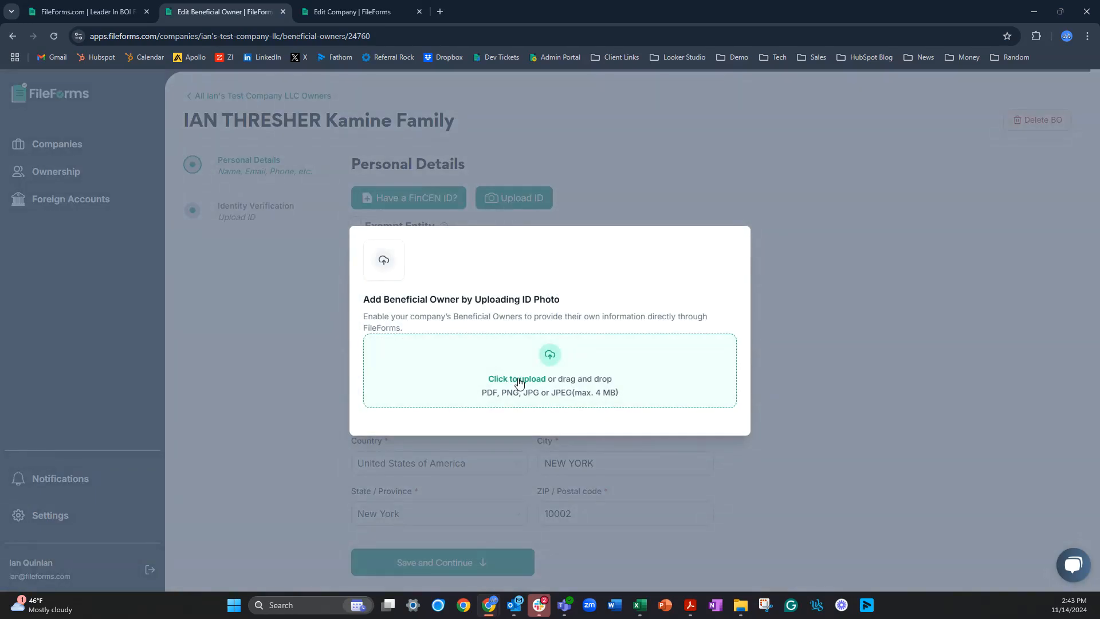
click(318, 373)
- Enter a new last name for the beneficial owner, clear the middle name, and save the personal details
triple_click(461, 314)
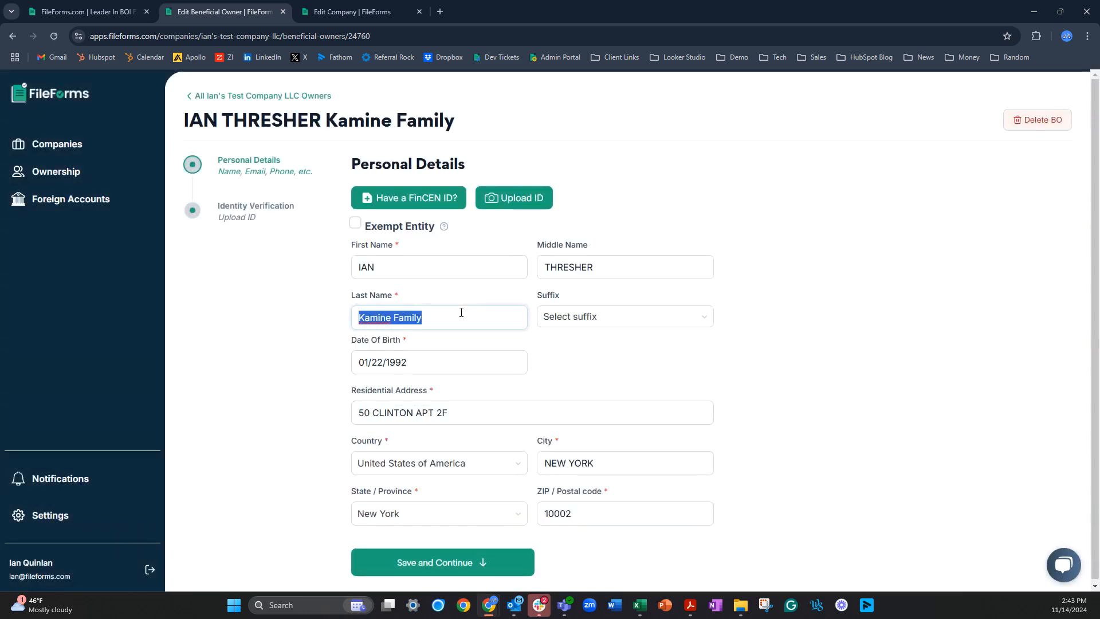
key(BackSpace)
text(Quinlan)
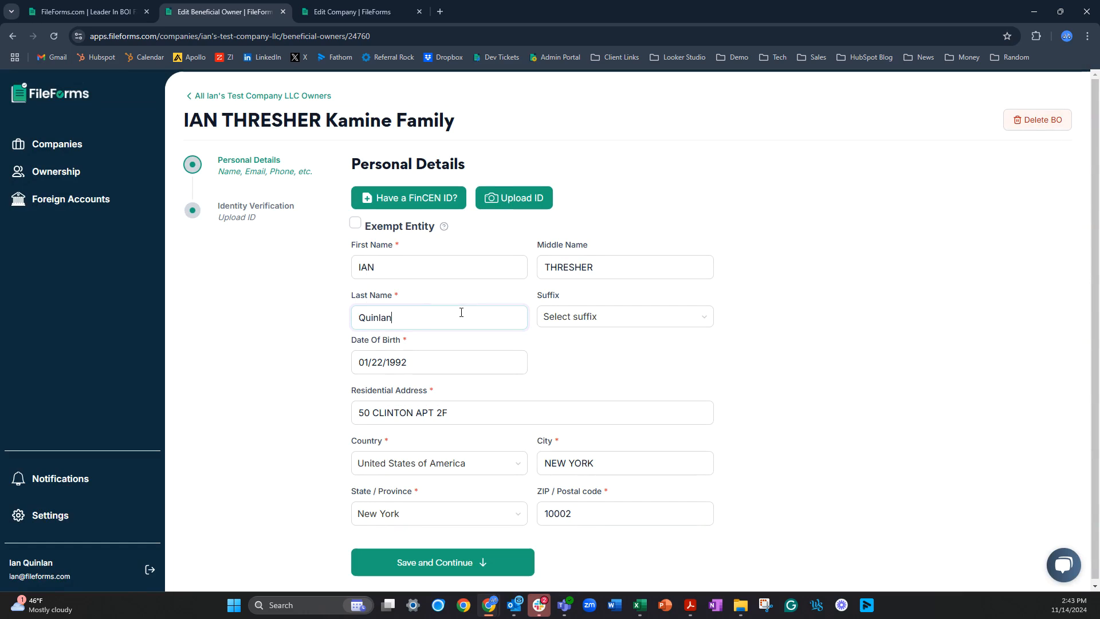
double_click(626, 270)
key(BackSpace)
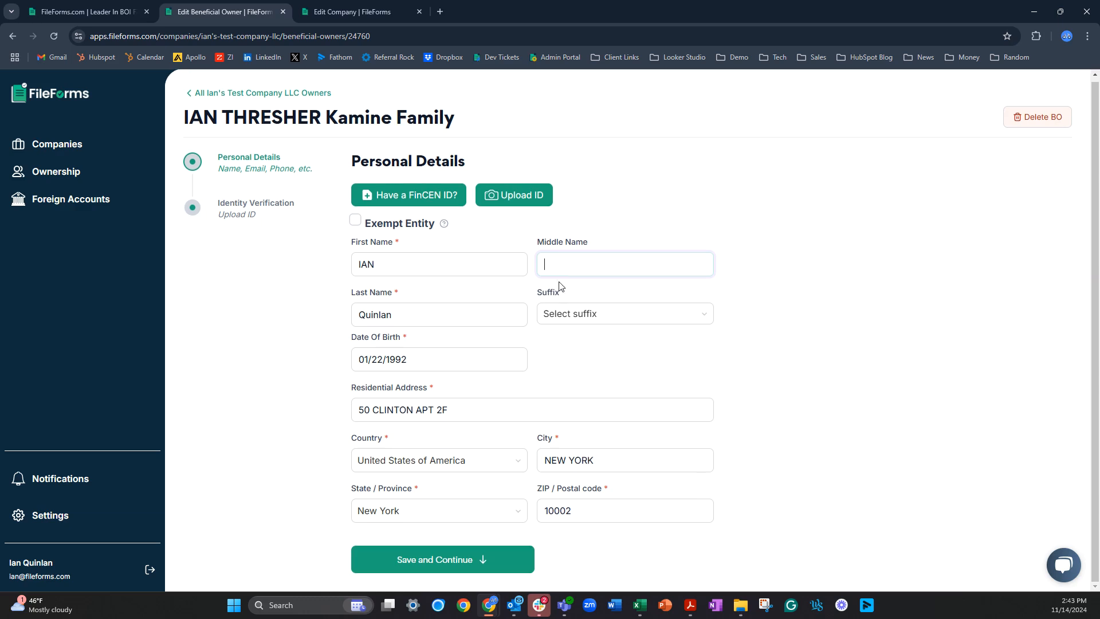
click(451, 570)
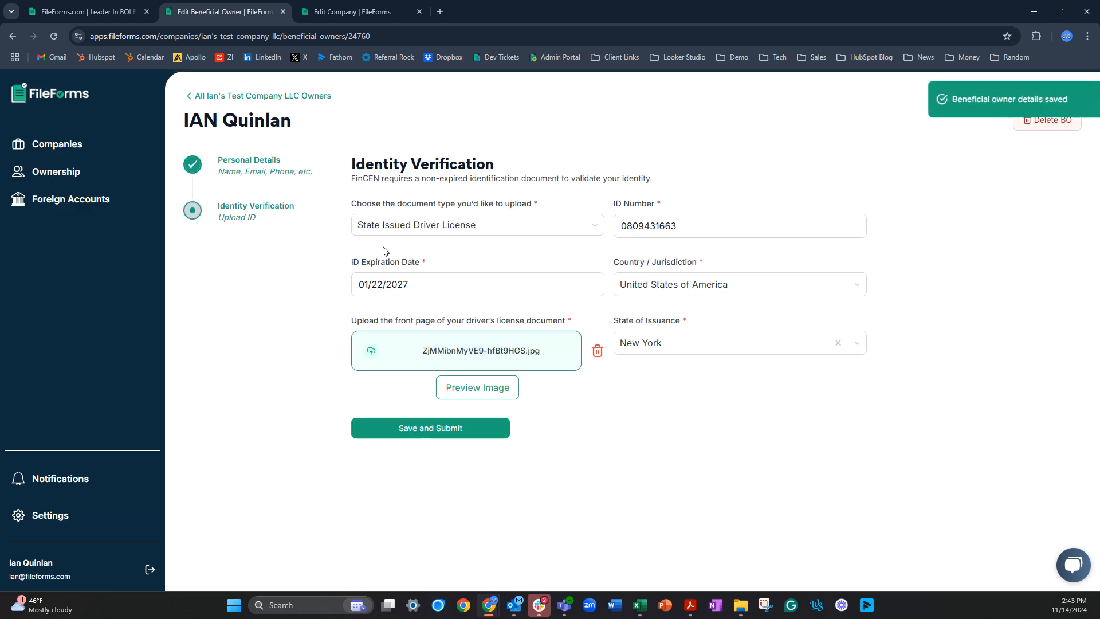
- Preview the uploaded driver's license image, close the preview, and save and submit the beneficial owner's identity verification
click(498, 390)
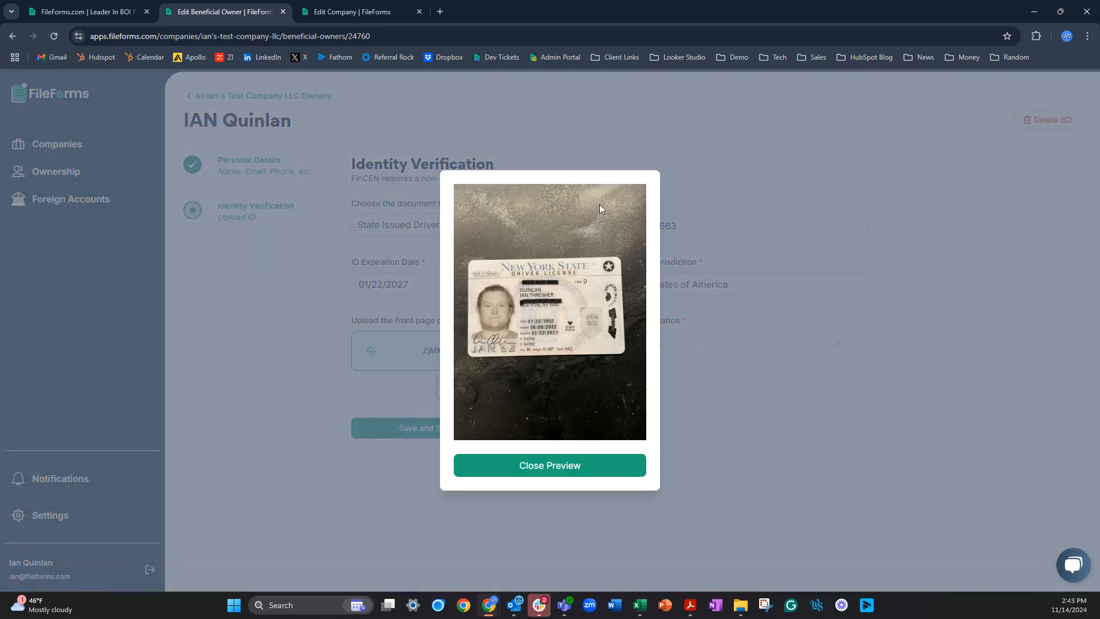
click(572, 466)
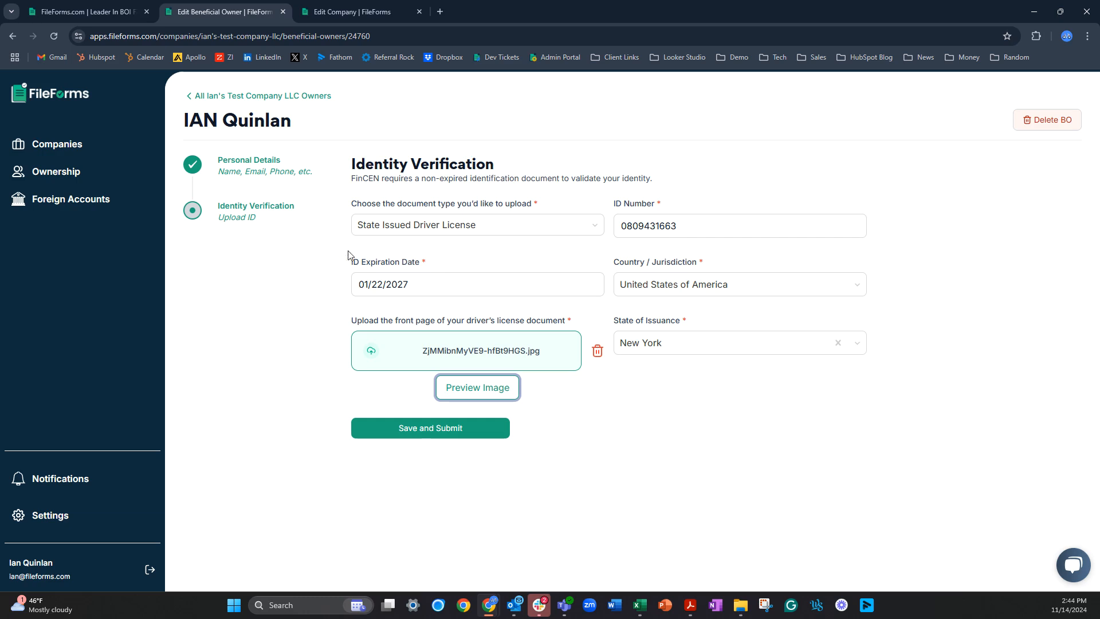
click(424, 437)
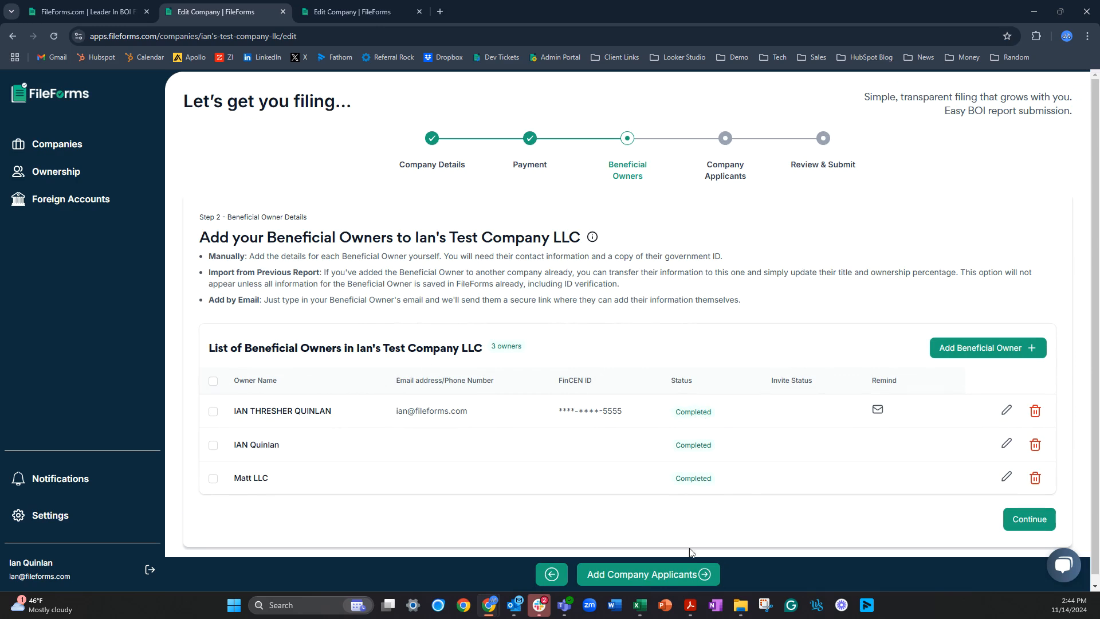
- Continue to the company applicants stage and highlight the two descriptions of individuals who qualify as company applicants
click(682, 572)
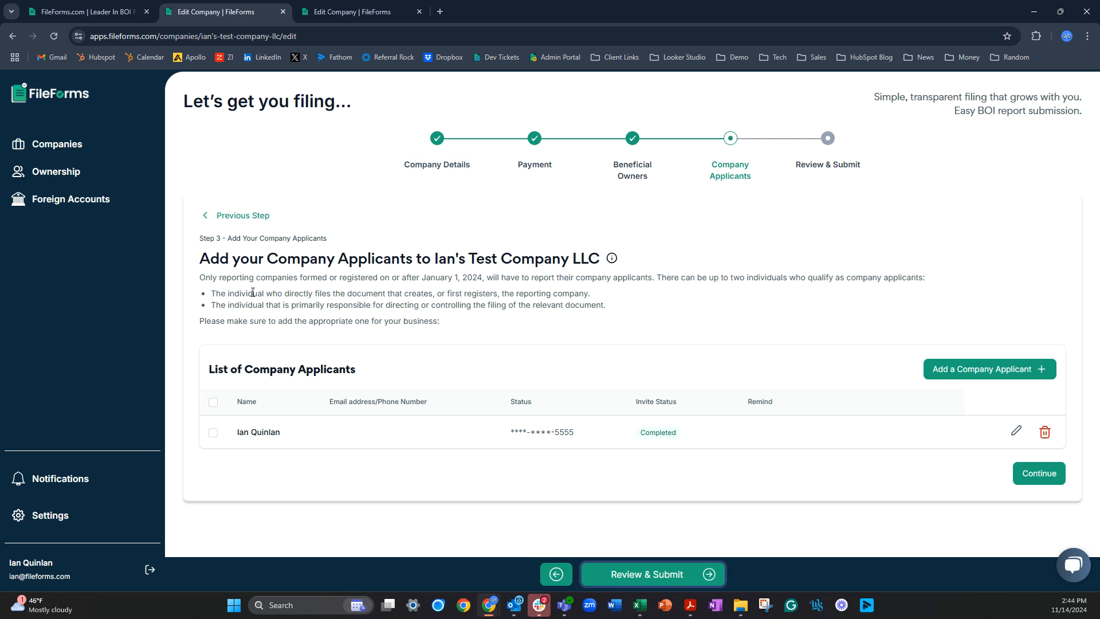
drag(248, 293, 401, 305)
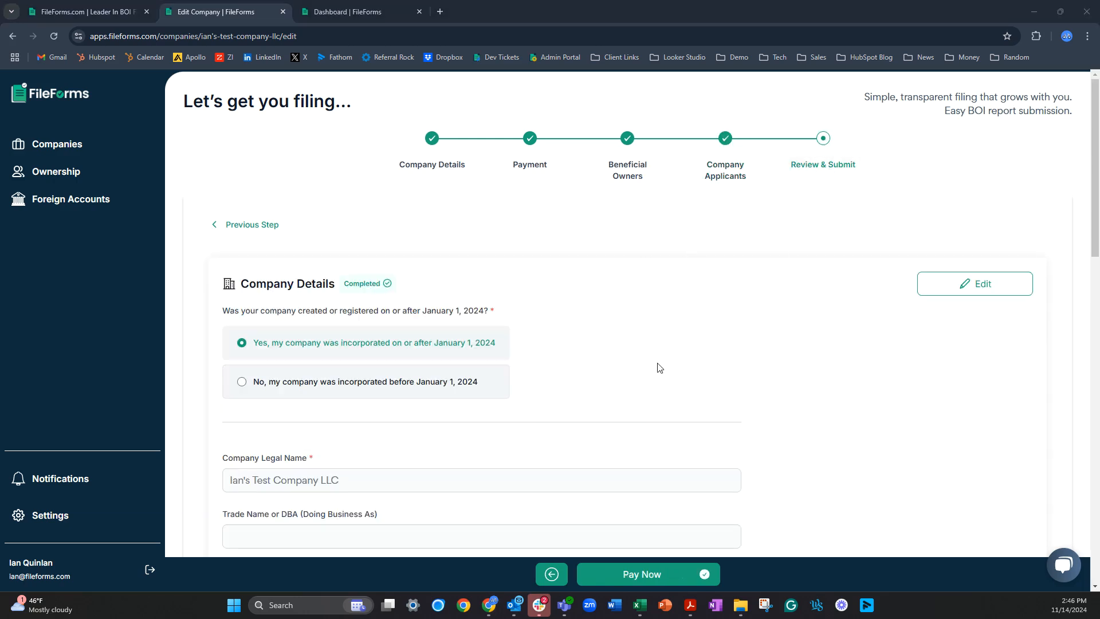
- Review the company details, beneficial owners, company applicants and the payment and submission options in the Review & Submit stage
scroll(659, 361, down, 5)
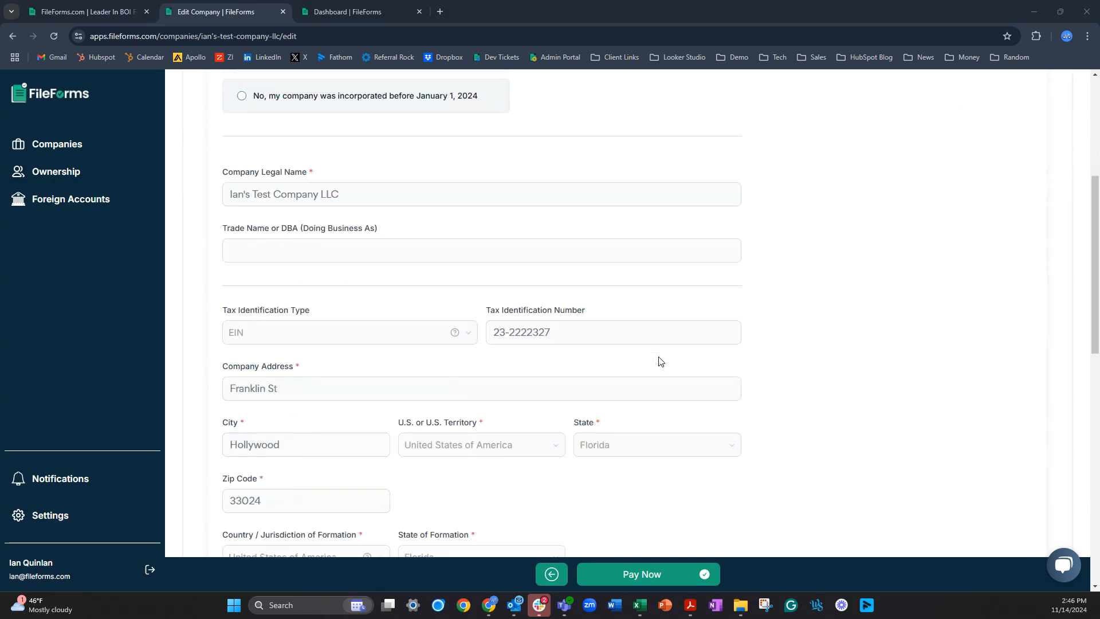
scroll(665, 311, down, 2)
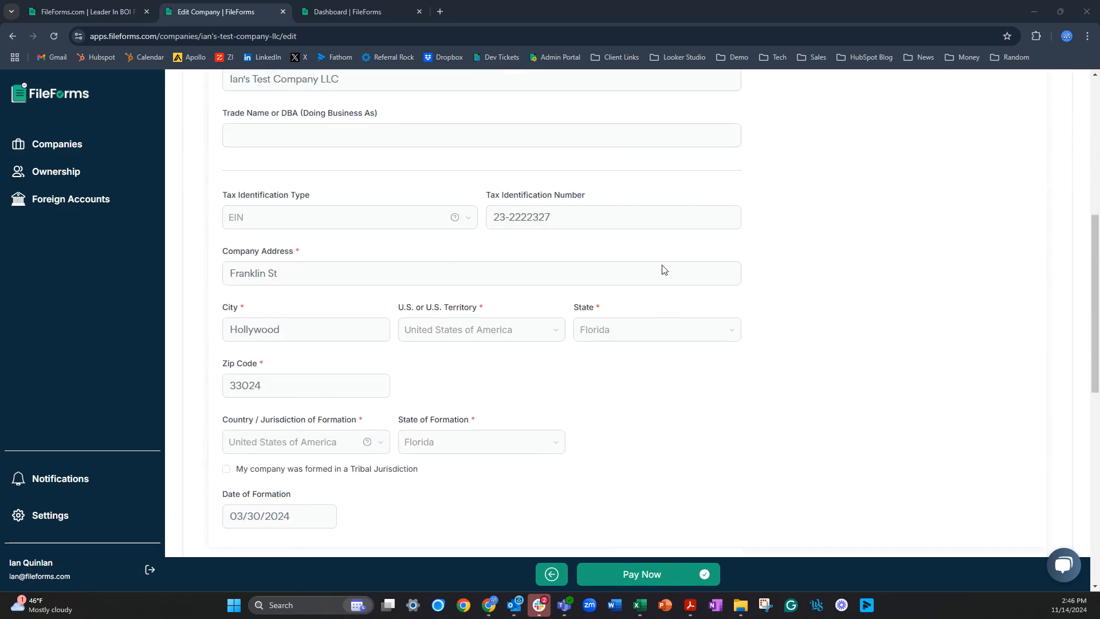
scroll(543, 248, down, 2)
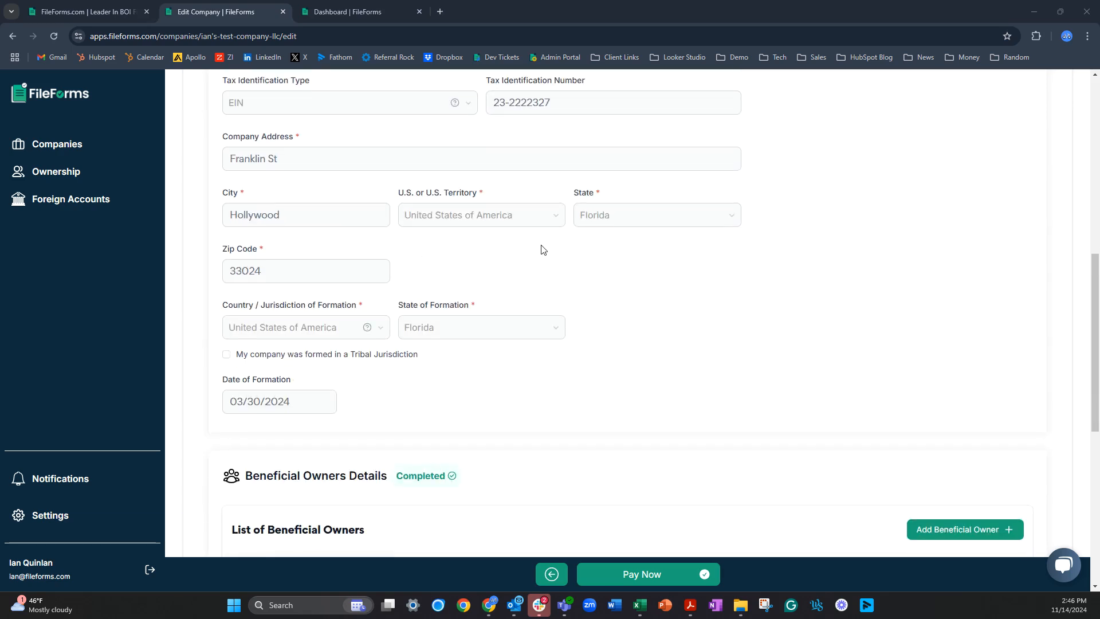
scroll(551, 248, down, 1)
scroll(573, 245, down, 2)
scroll(762, 222, up, 11)
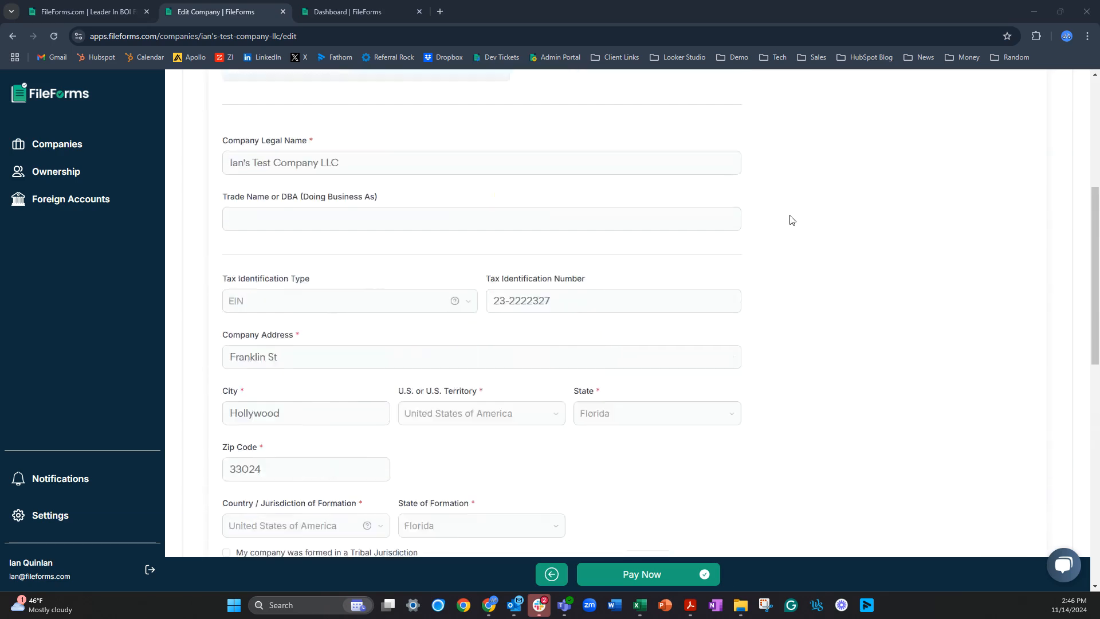
scroll(713, 293, down, 10)
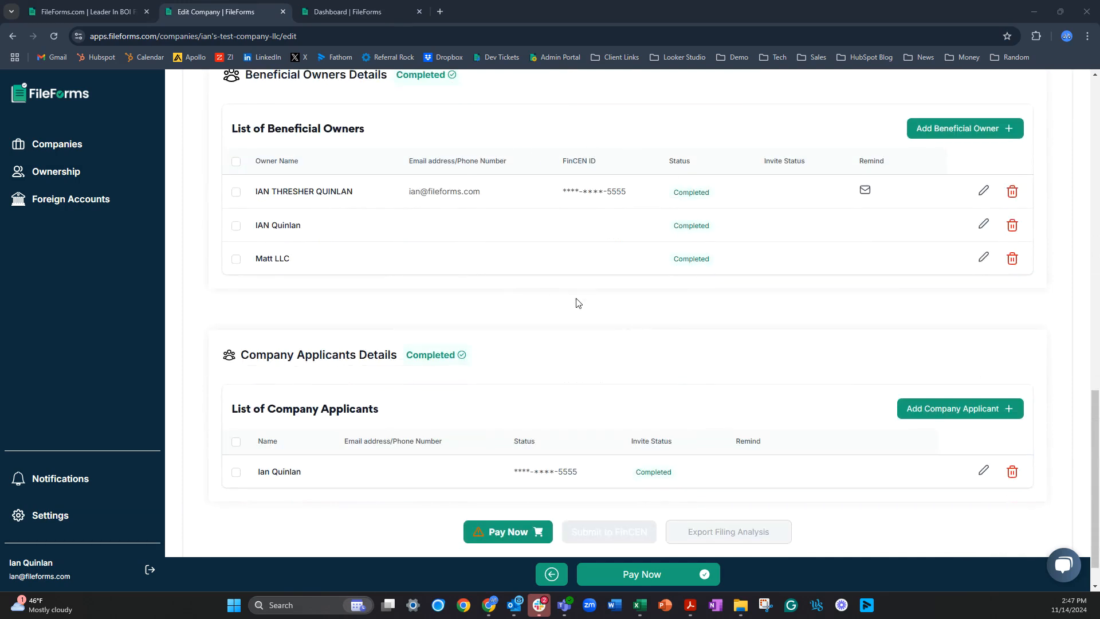
scroll(580, 320, down, 1)
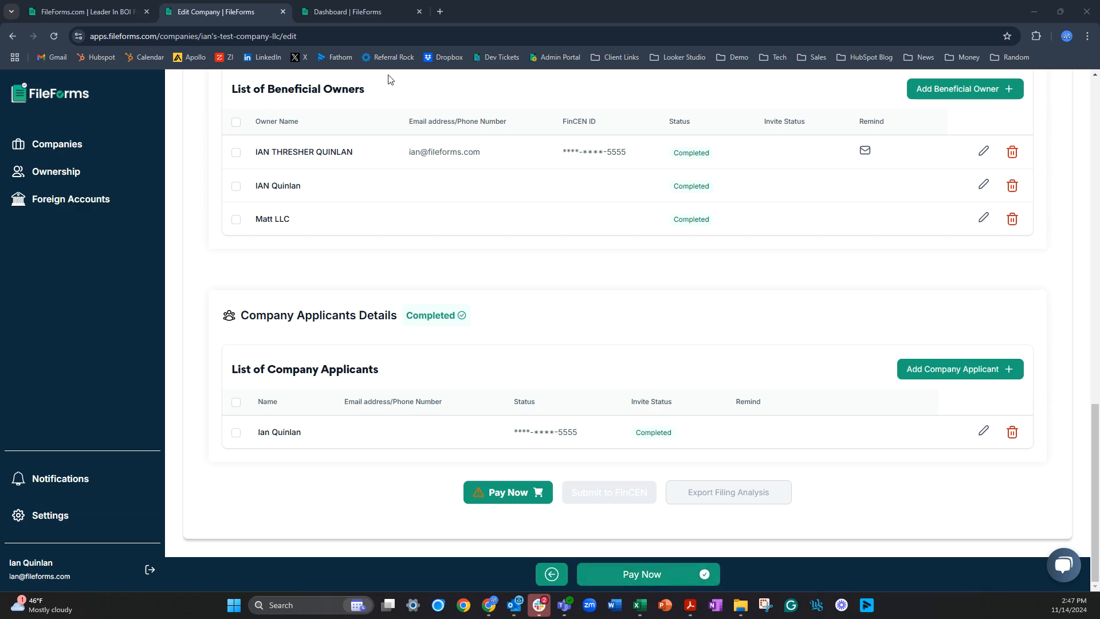
- View the FinCEN filing page for Bayka 1 in the test environment, and return to the live account's company list
click(364, 12)
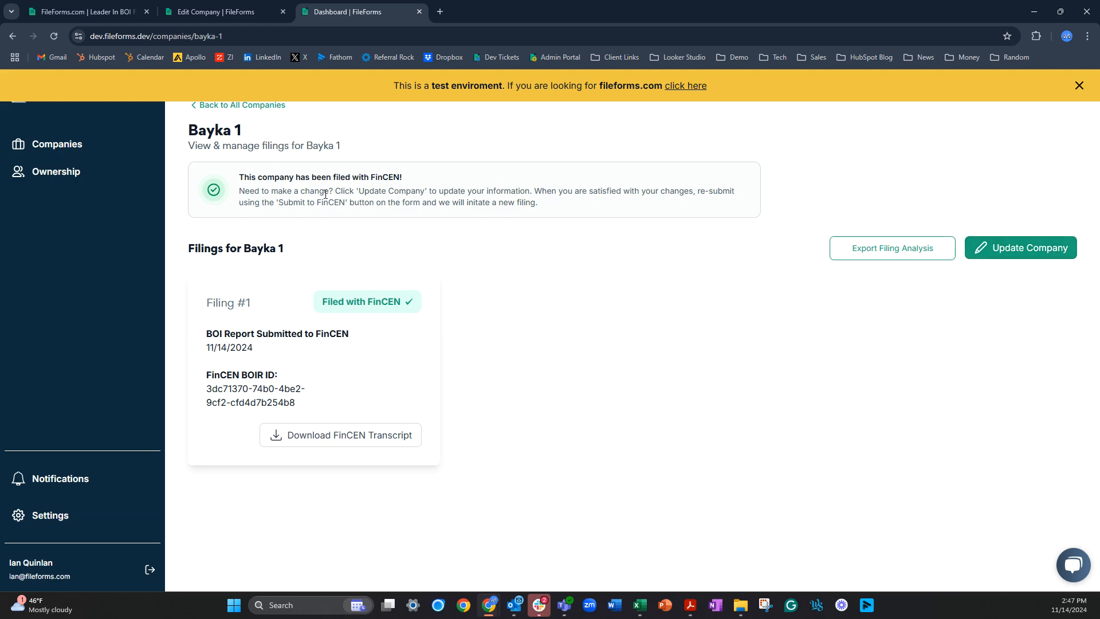
click(231, 15)
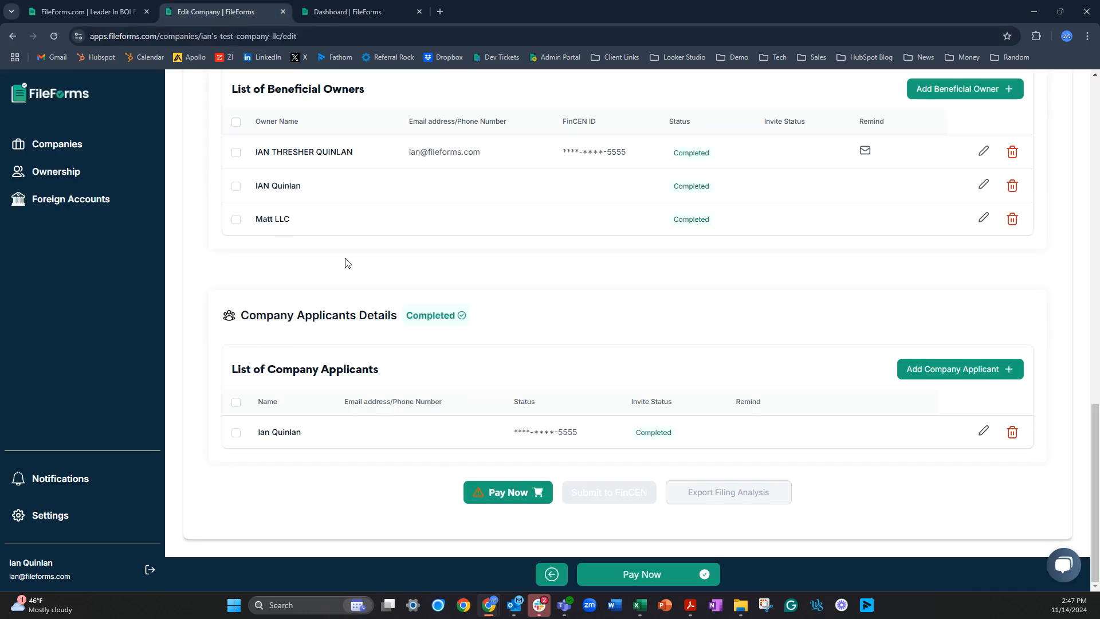
scroll(353, 280, up, 5)
click(73, 145)
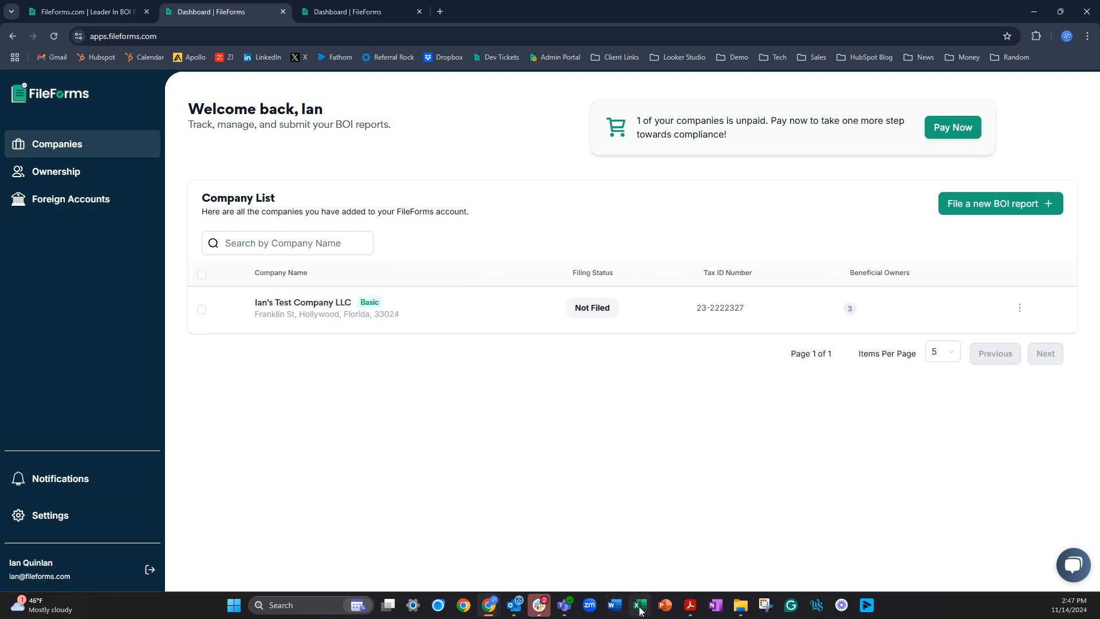
- Switch to the Bulk Import PRO Template in Excel and highlight the tax ID columns and the January 1 2024 incorporation column
click(630, 545)
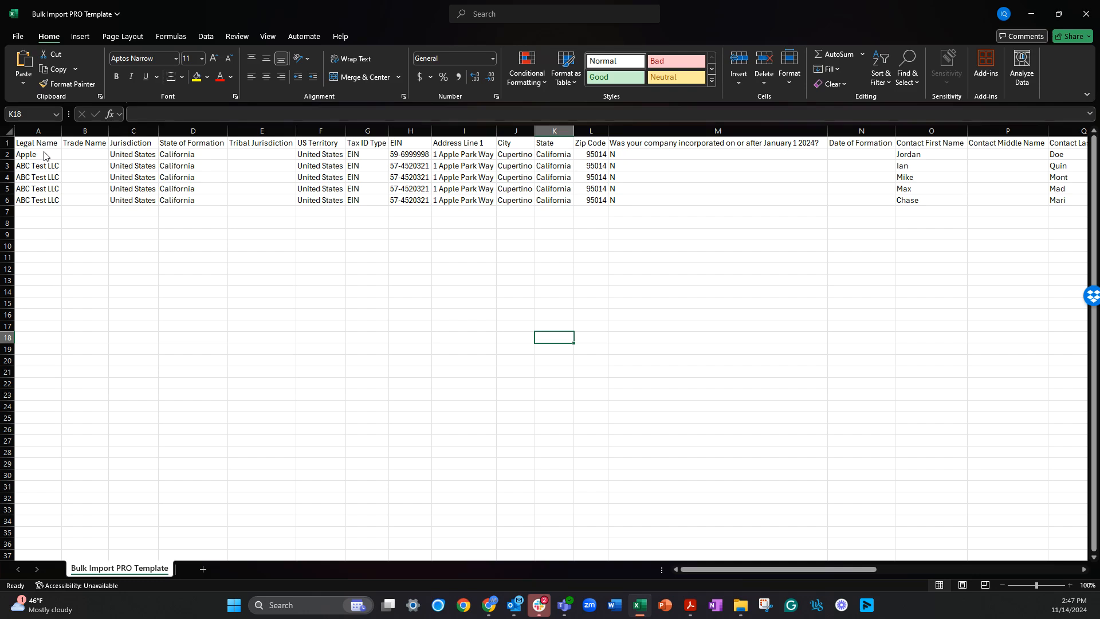
click(463, 232)
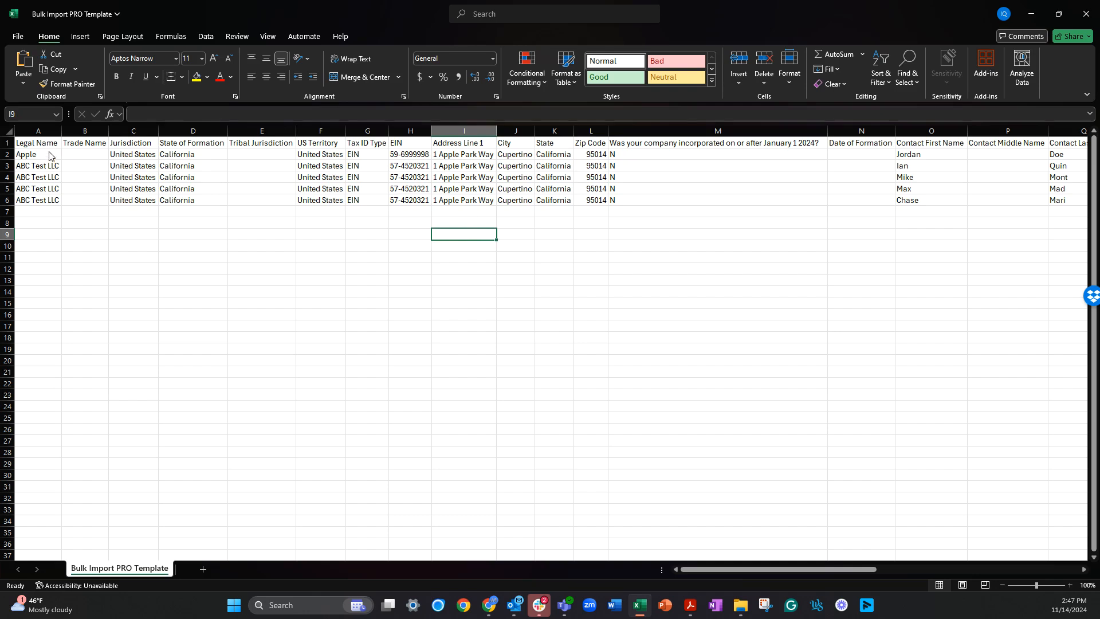
drag(367, 155, 430, 204)
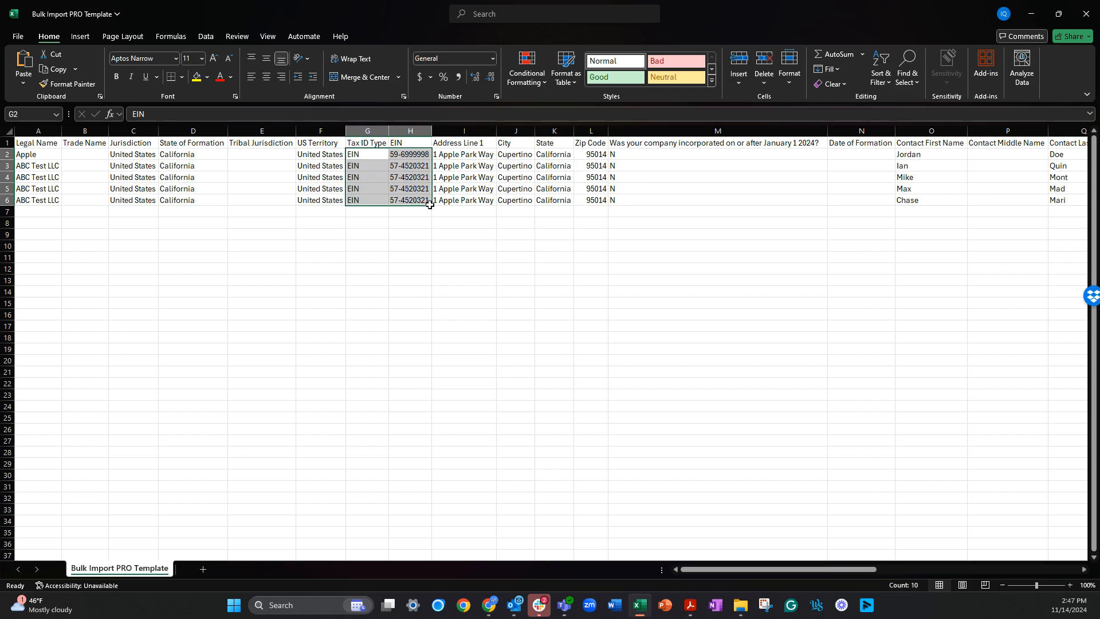
click(645, 142)
drag(644, 142, 646, 199)
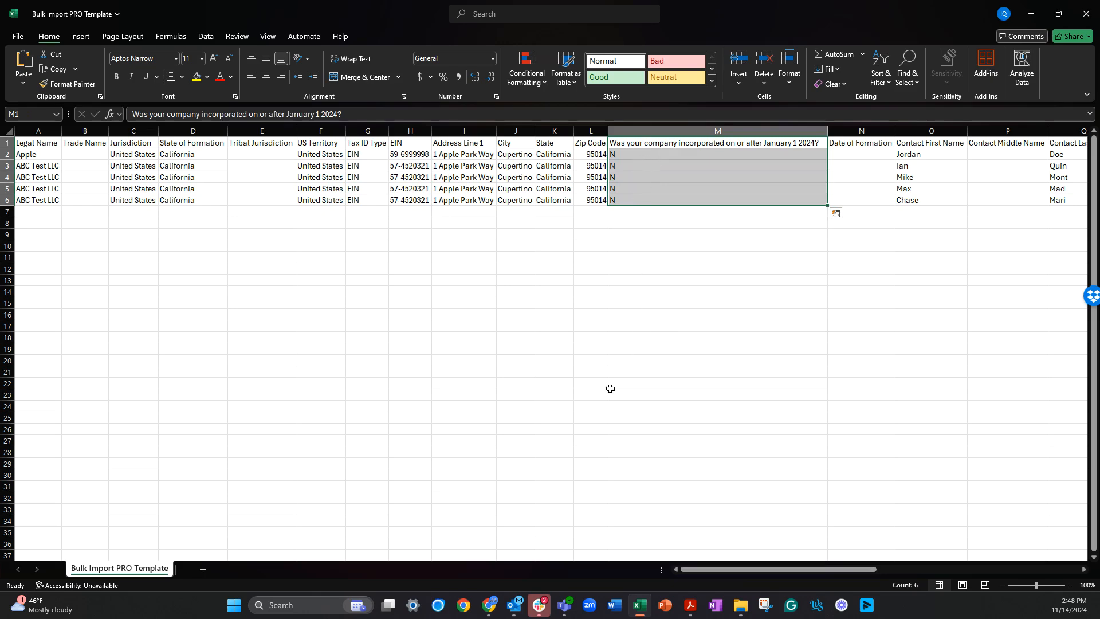
- Highlight the contact data from first name through Send Invite Now in the template rows, and minimize the workbook
drag(697, 572, 829, 571)
drag(229, 154, 997, 201)
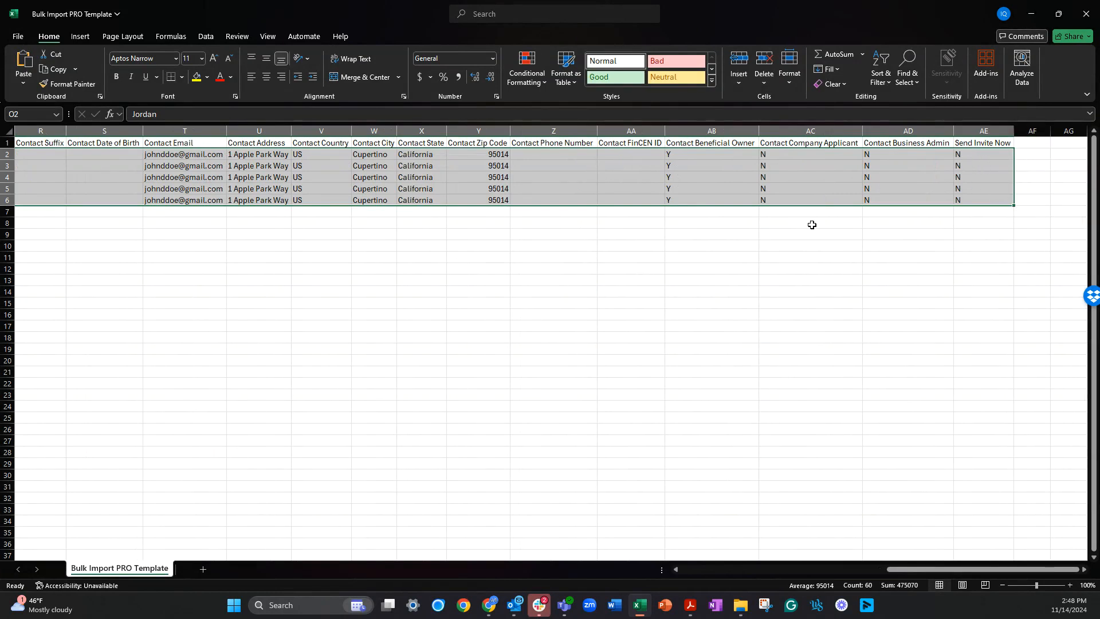
drag(906, 570, 674, 577)
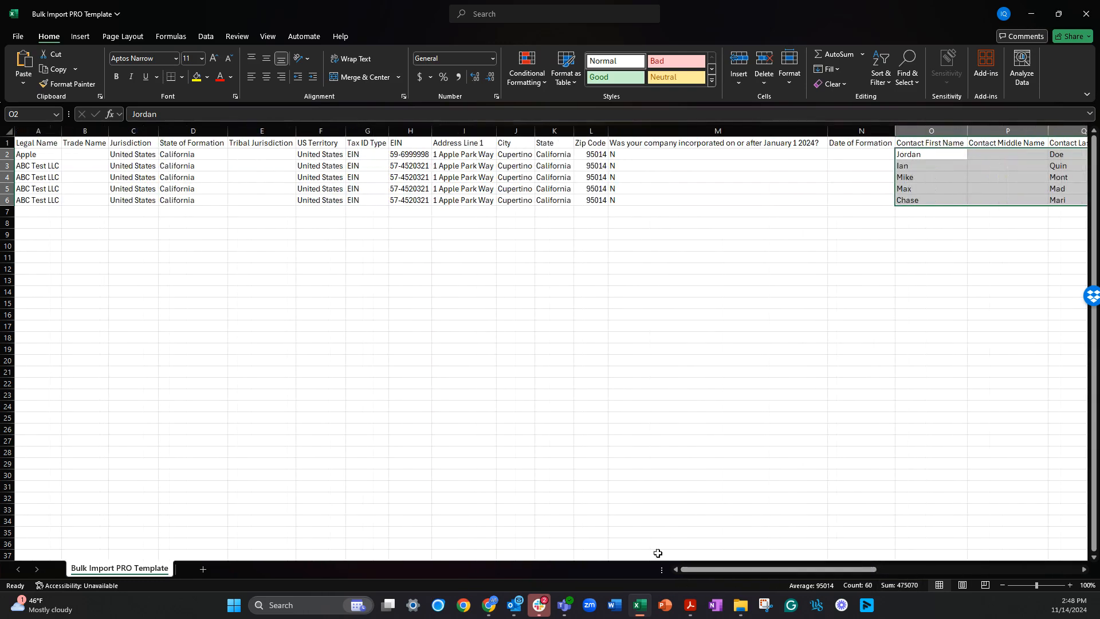
click(1031, 14)
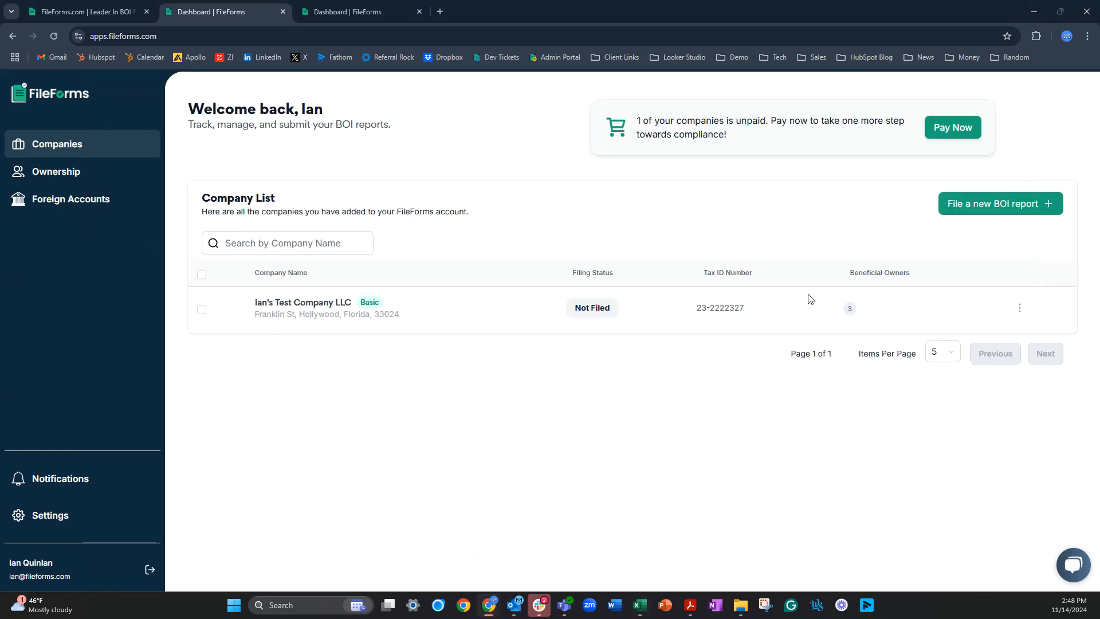
- View the bulk submission import option with its CSV template download, and cancel it without uploading a file
click(982, 207)
click(994, 266)
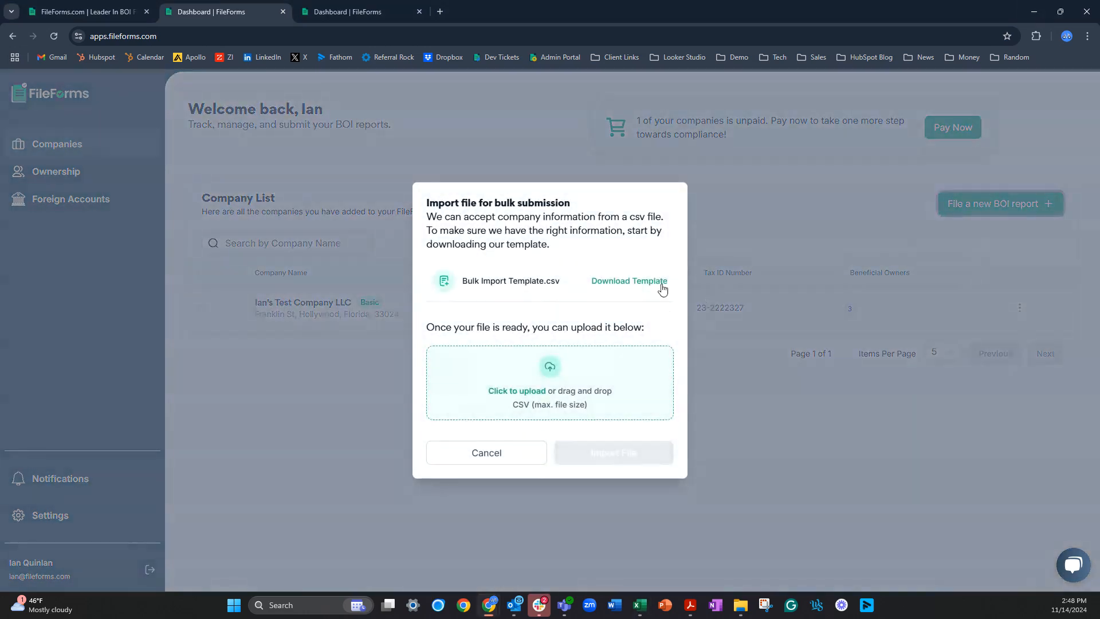
click(499, 458)
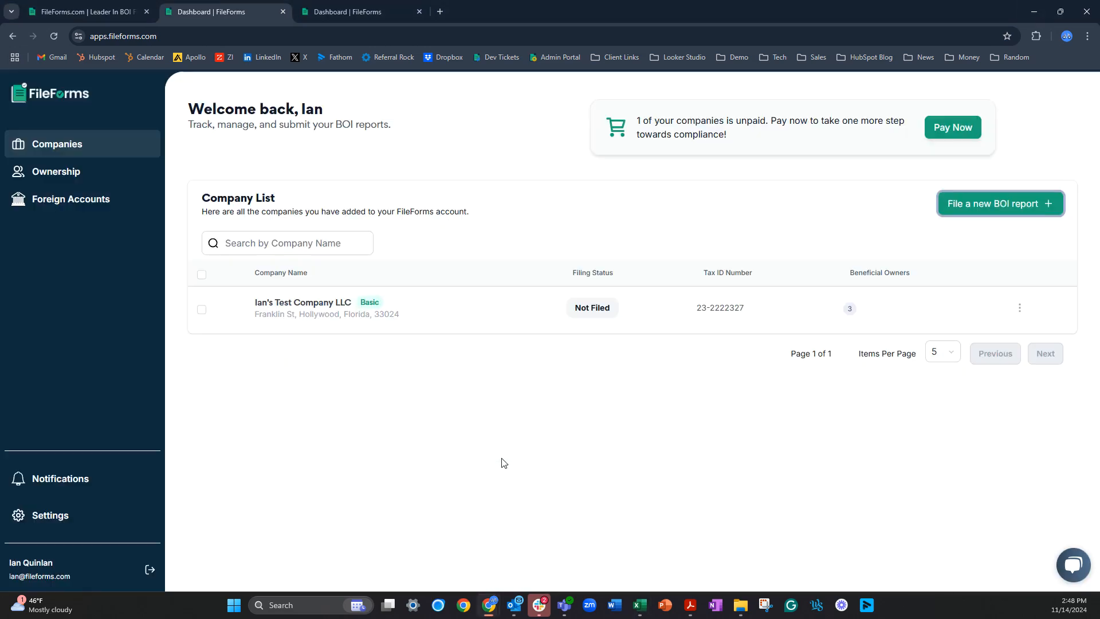